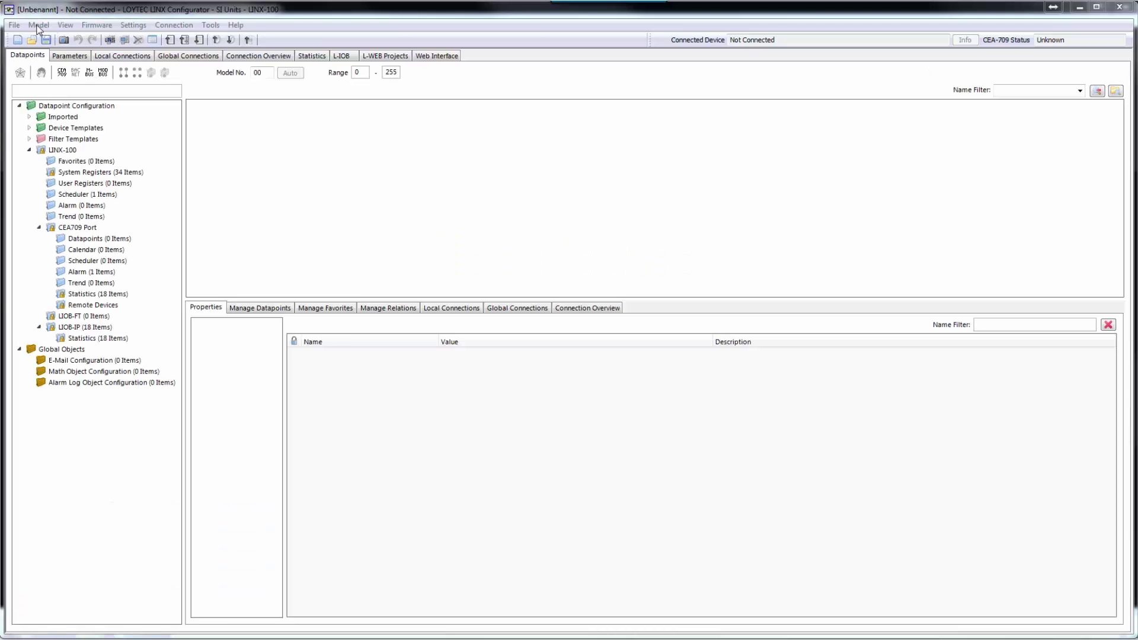
# - Browse the list of device models
pyautogui.click(39, 26)
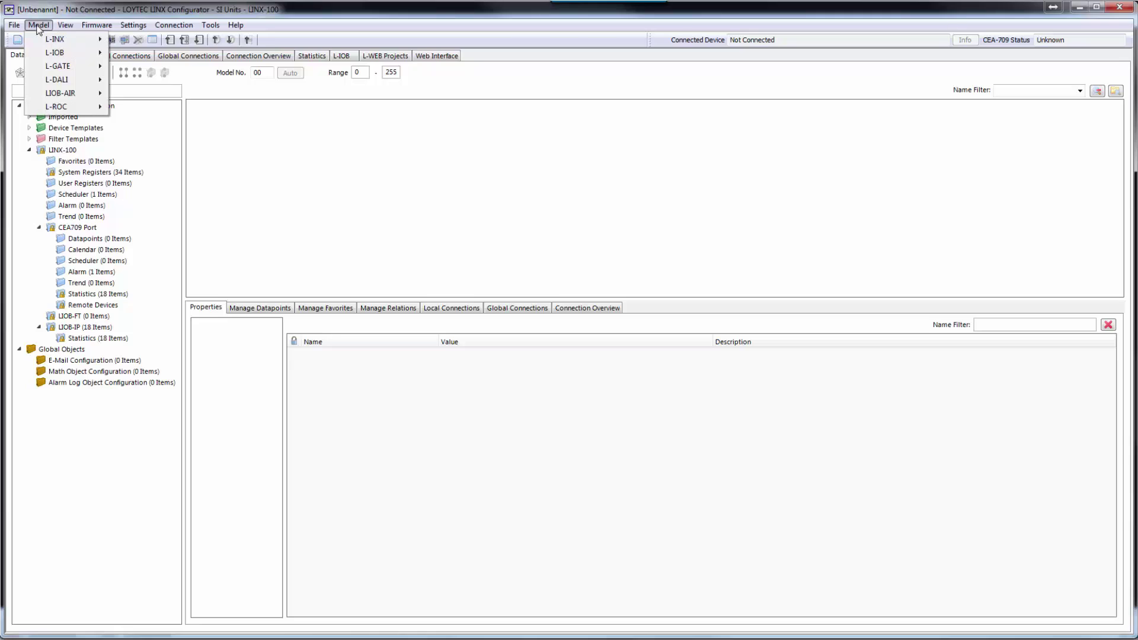
pyautogui.moveTo(55, 108)
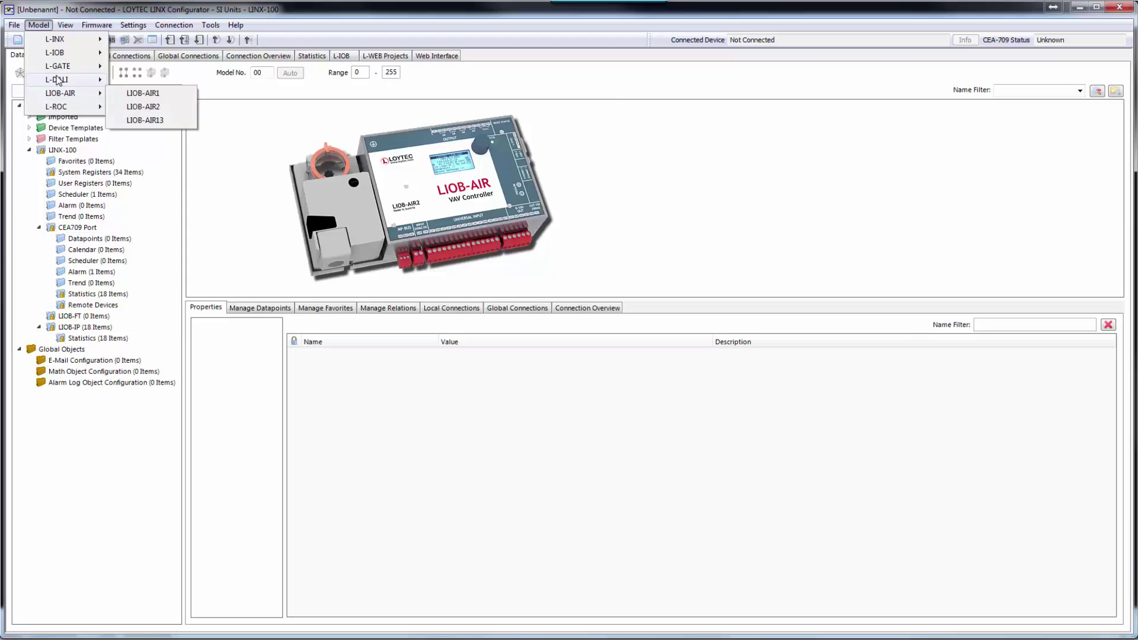
pyautogui.moveTo(122, 79)
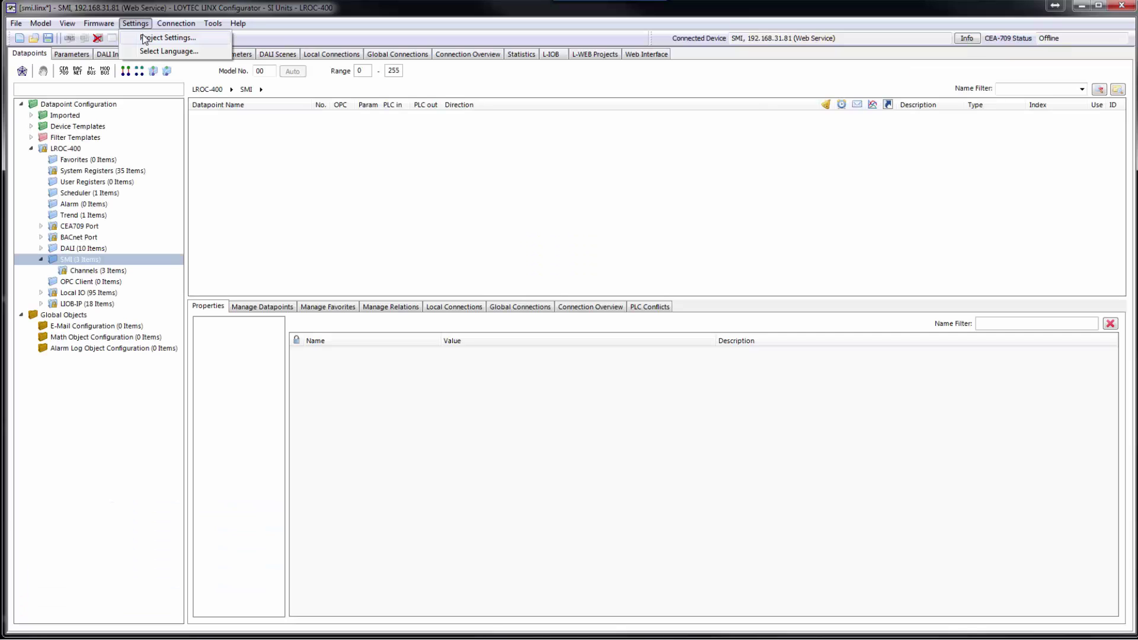
# - Enable SMI on the Ext port in Project Settings and open the SMI datapoint folder
pyautogui.click(154, 37)
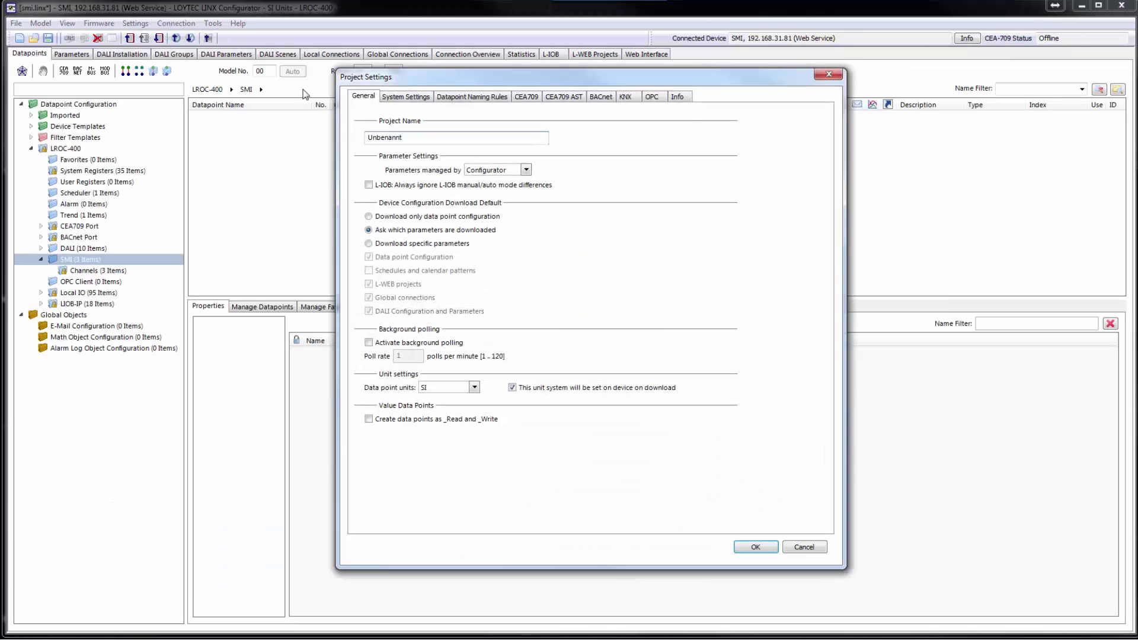
pyautogui.click(391, 97)
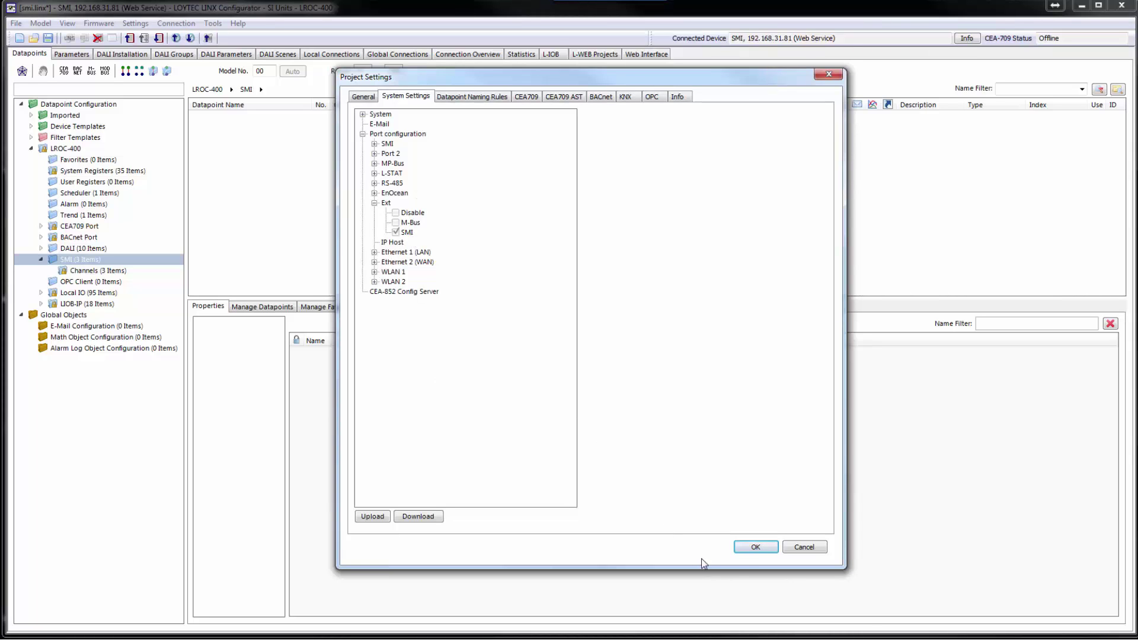
pyautogui.click(751, 548)
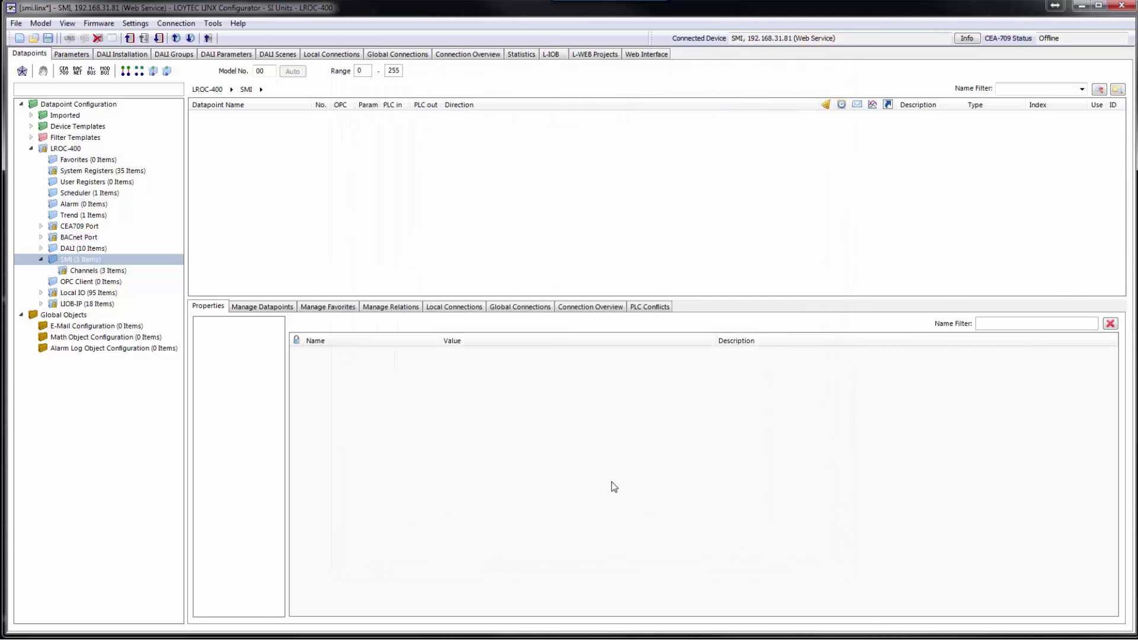
pyautogui.click(112, 260)
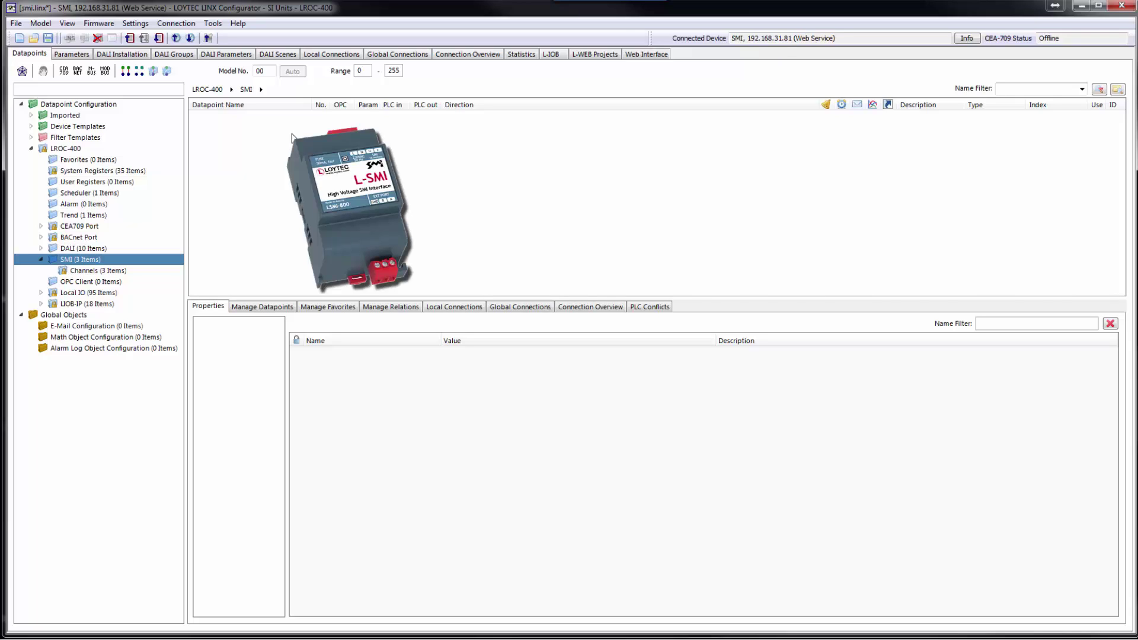
pyautogui.rightClick(292, 135)
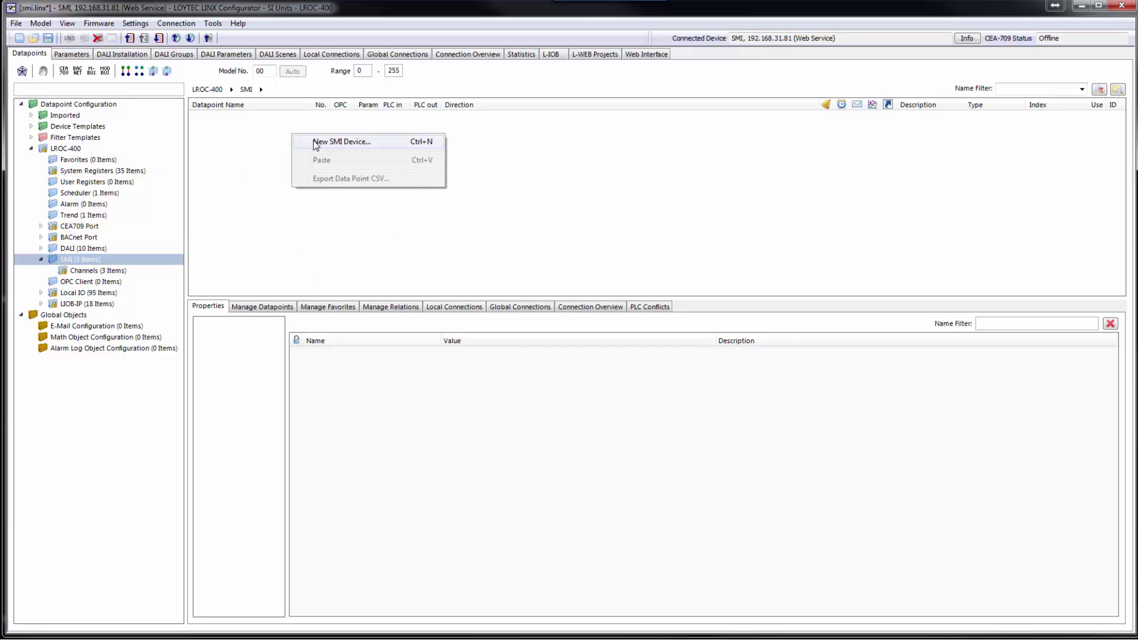
# - Create SMI device motor1 from the dunkermotoren.smi template
pyautogui.click(316, 142)
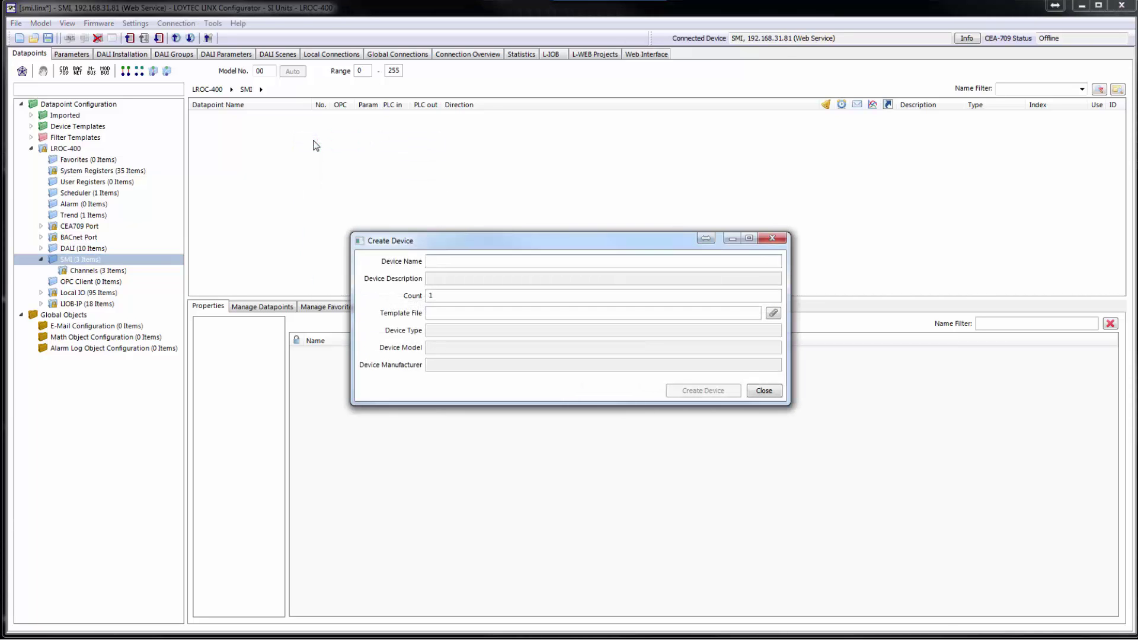
pyautogui.write('motor1')
pyautogui.click(771, 314)
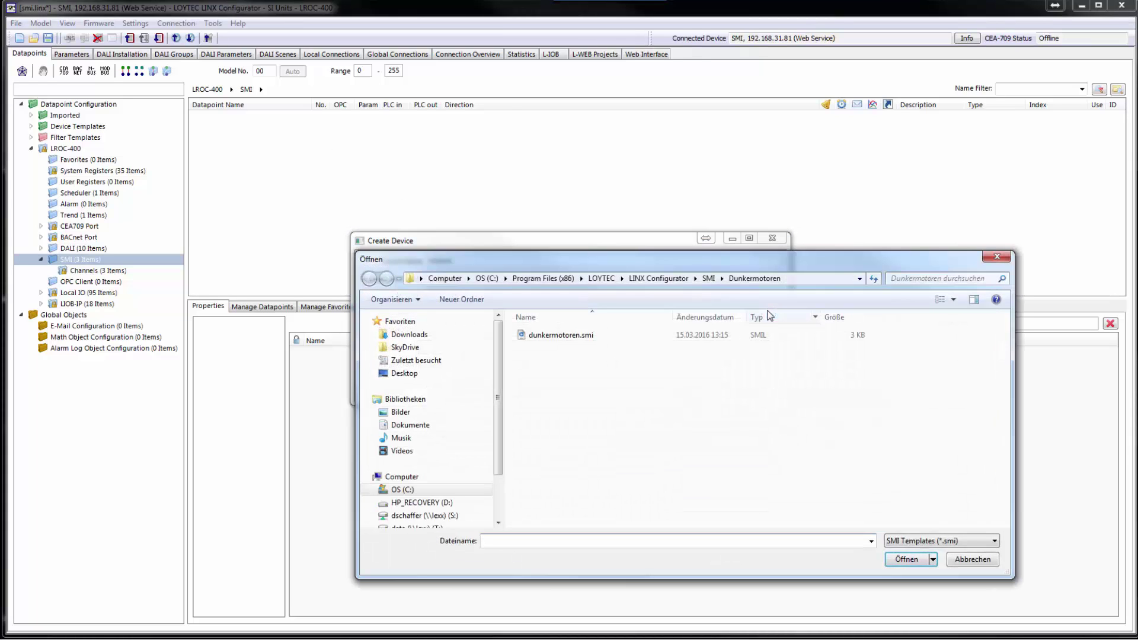
pyautogui.doubleClick(562, 335)
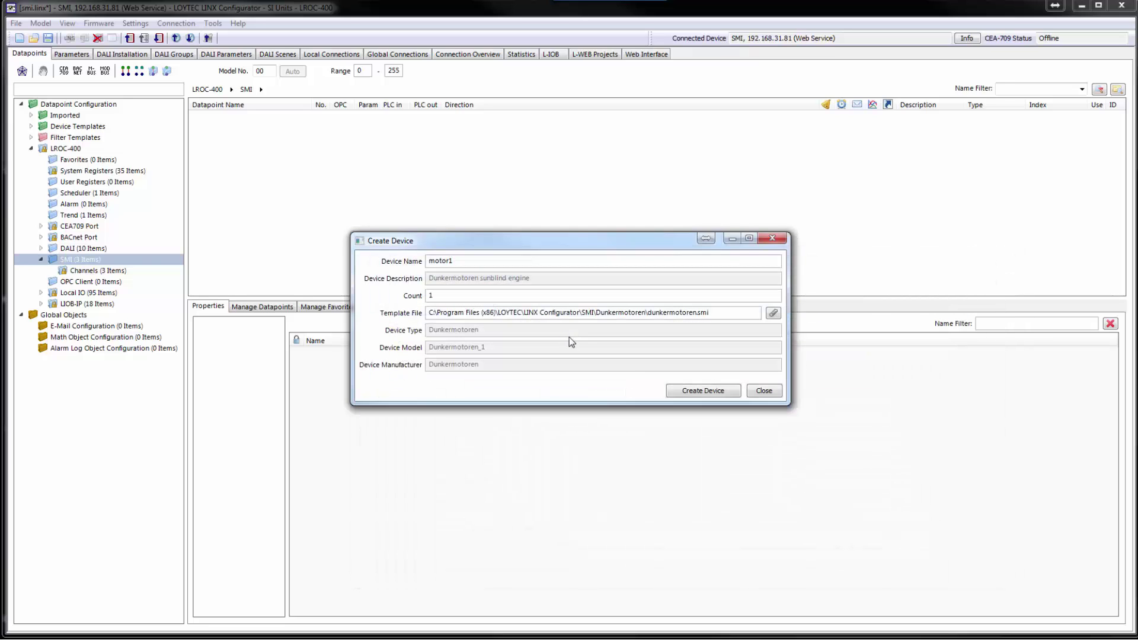
pyautogui.click(702, 391)
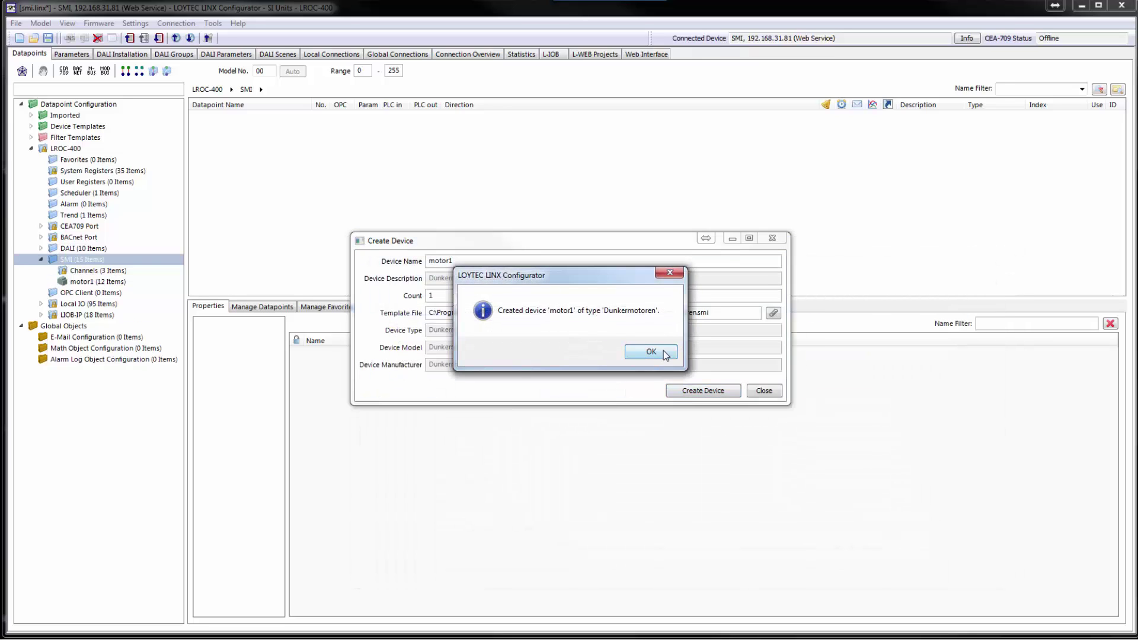
pyautogui.click(663, 350)
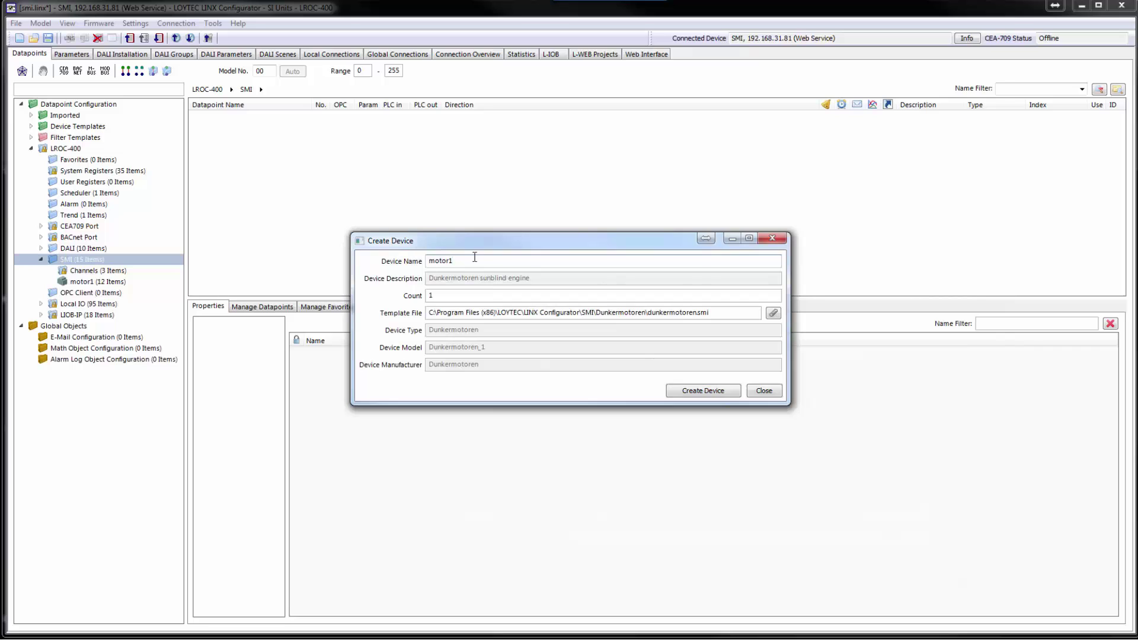
# - Create motor2 from the Elero elero.smi template, then show motor1's datapoints
pyautogui.write('2')
pyautogui.click(773, 313)
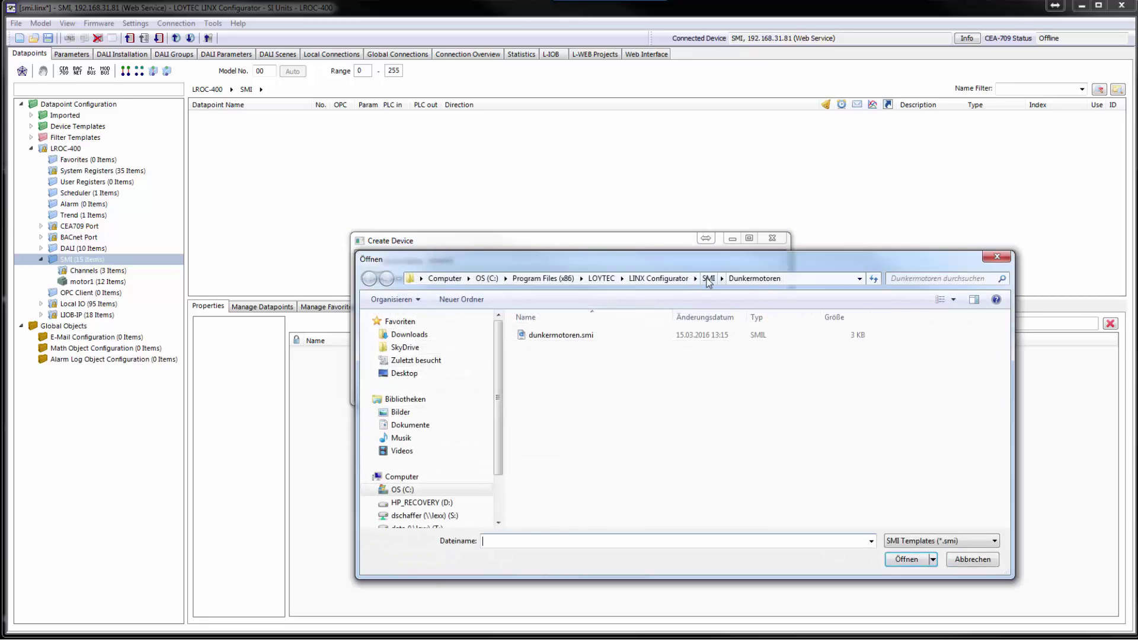
pyautogui.click(709, 278)
pyautogui.doubleClick(533, 348)
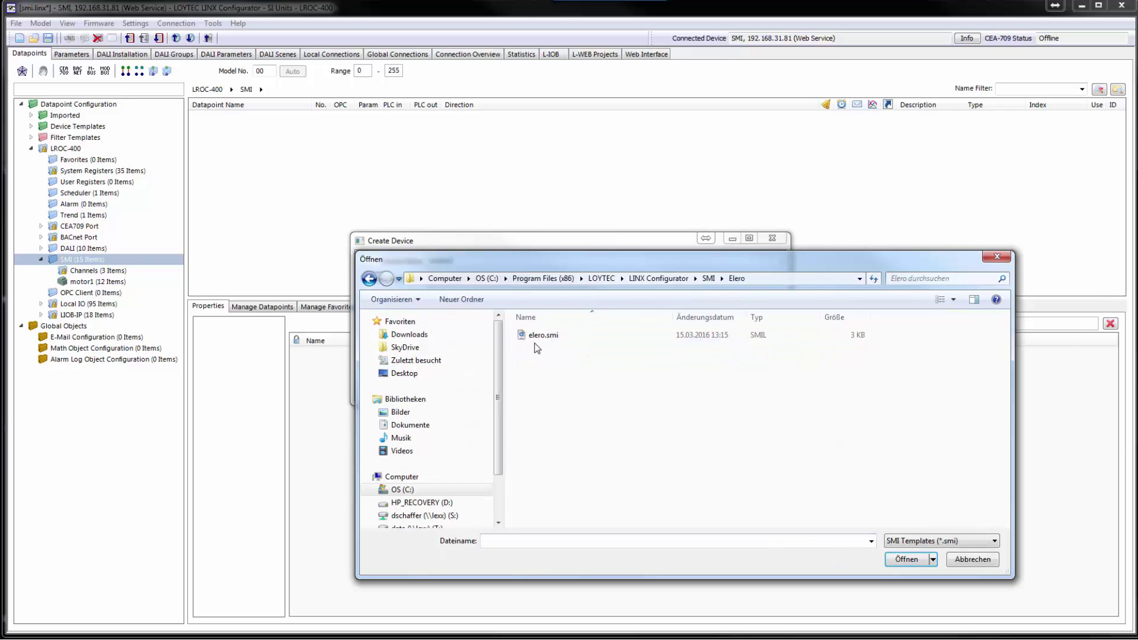
pyautogui.click(542, 333)
pyautogui.doubleClick(542, 333)
pyautogui.click(733, 392)
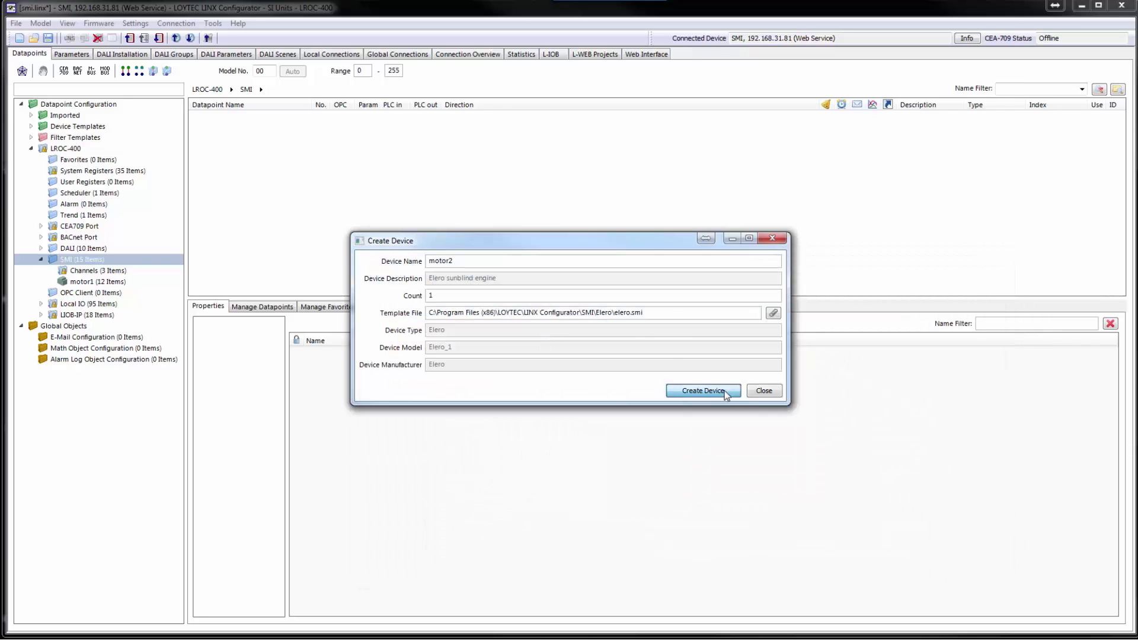
pyautogui.click(645, 358)
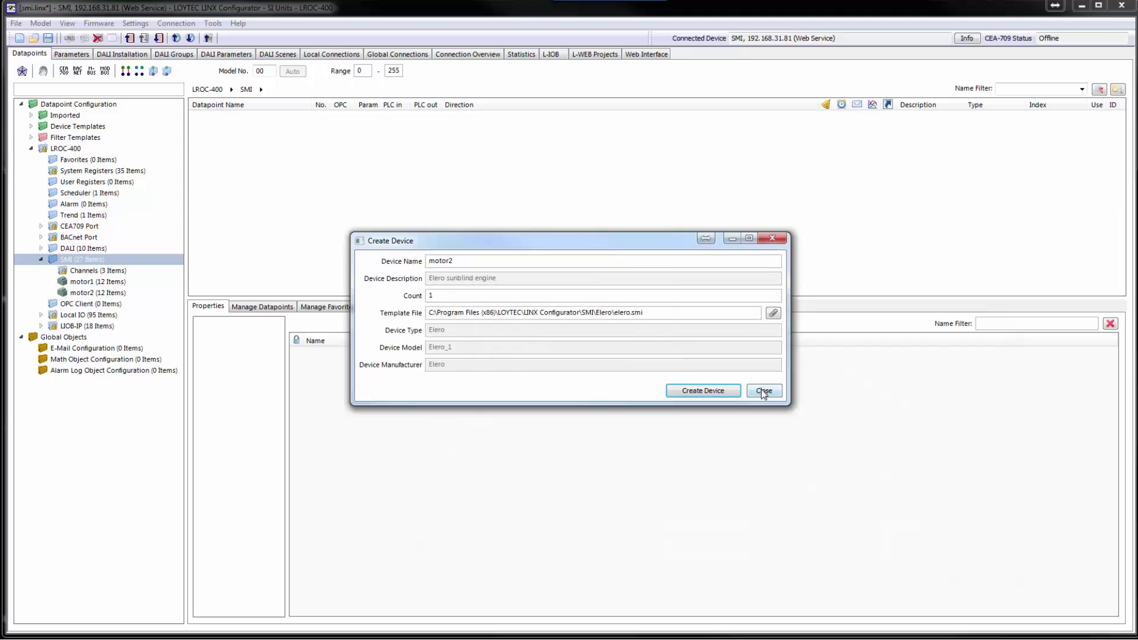
pyautogui.click(762, 392)
pyautogui.click(103, 282)
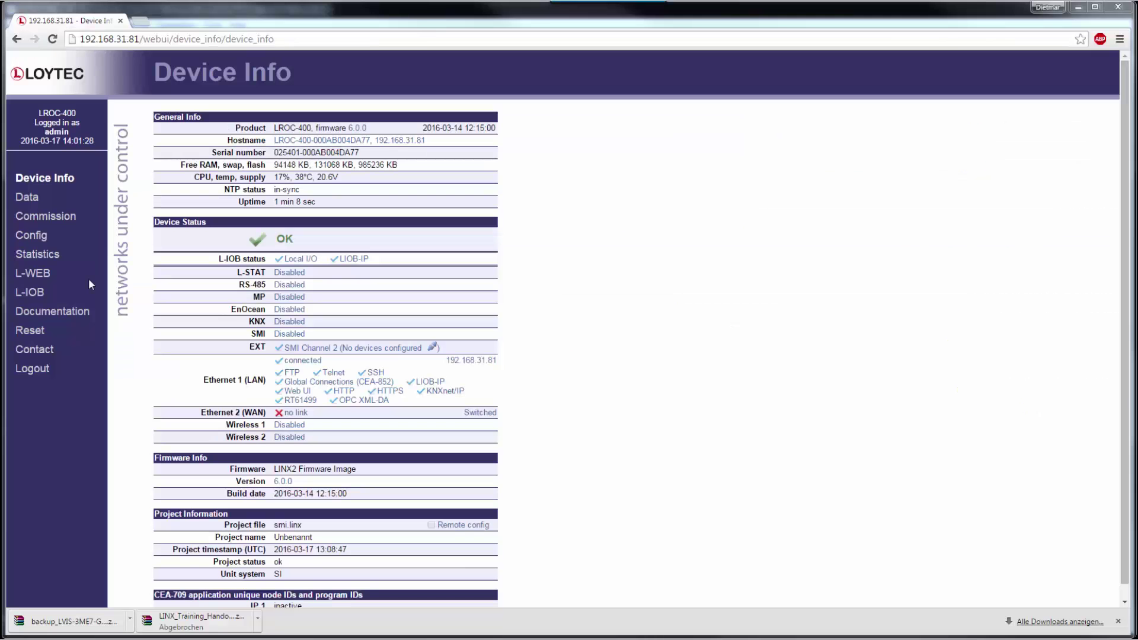
# - Follow the SMI Channel 2 link next to EXT on the Device Info page
pyautogui.click(368, 348)
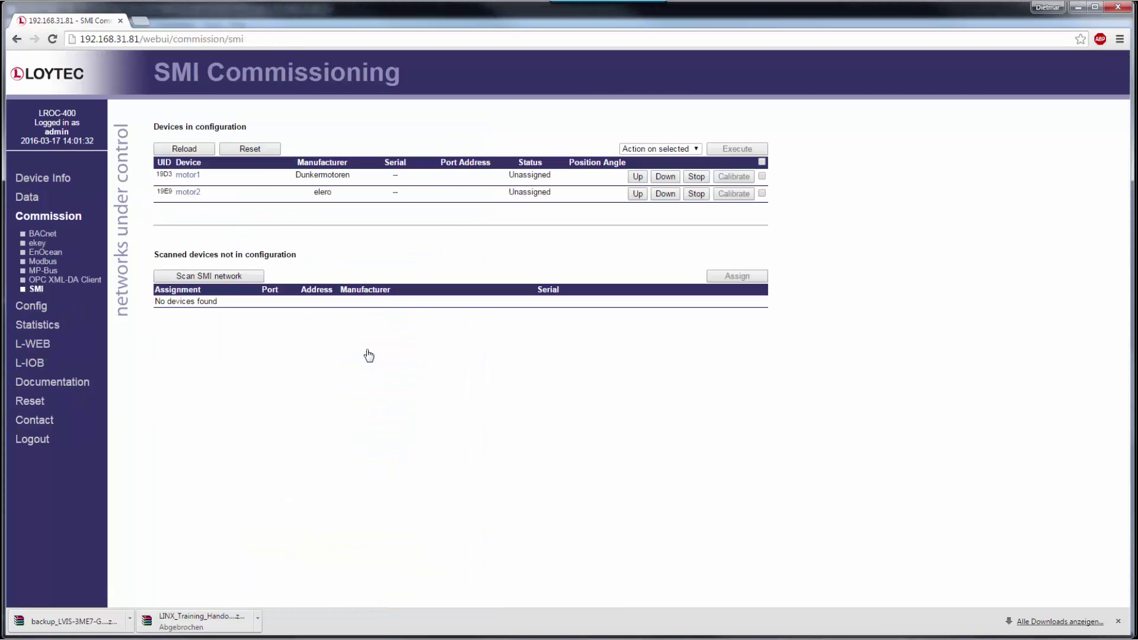
# - Paste in and save motor1's serial number
pyautogui.click(396, 176)
pyautogui.hotkey('ctrl', 'v')
pyautogui.click(443, 177)
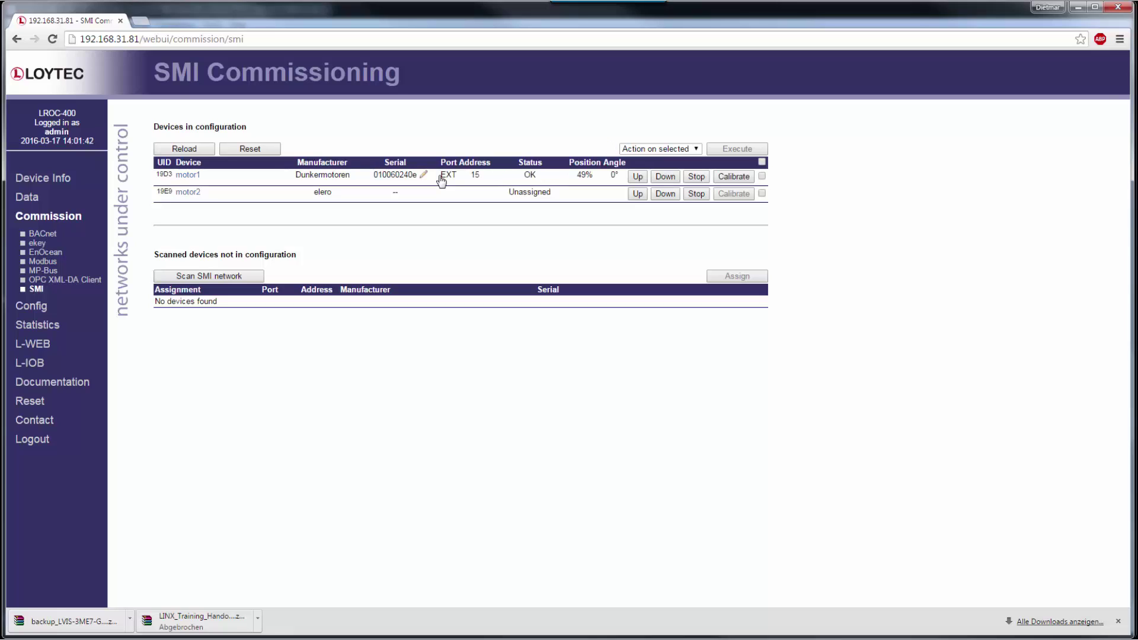
# - Scan the SMI network and assign the found elero motor to motor2
pyautogui.click(208, 277)
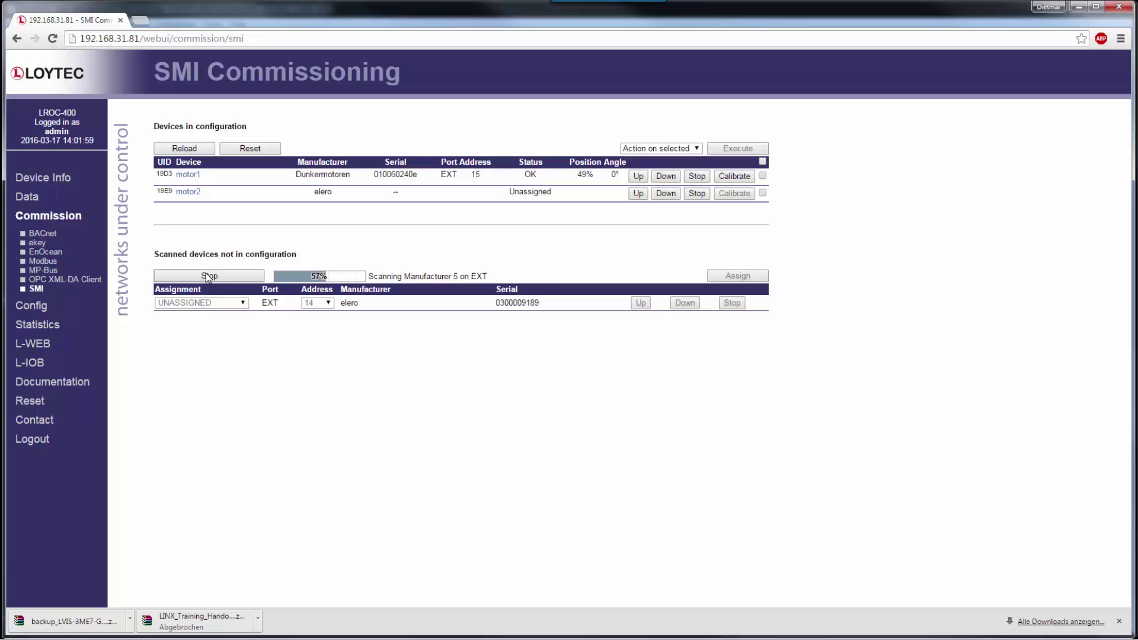
pyautogui.click(207, 276)
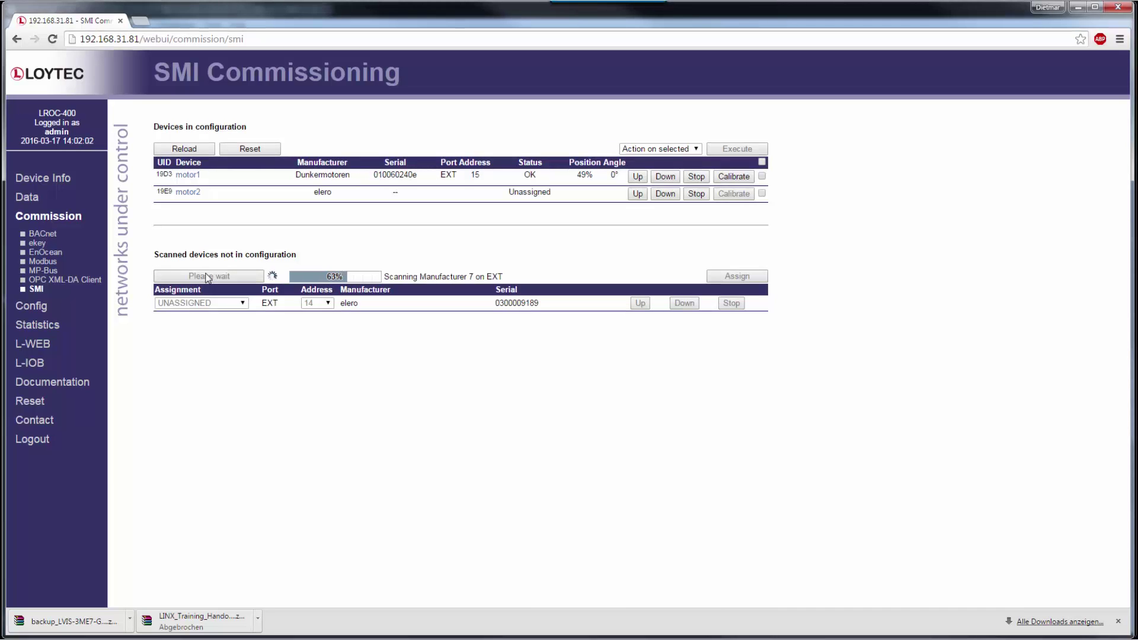
pyautogui.click(242, 303)
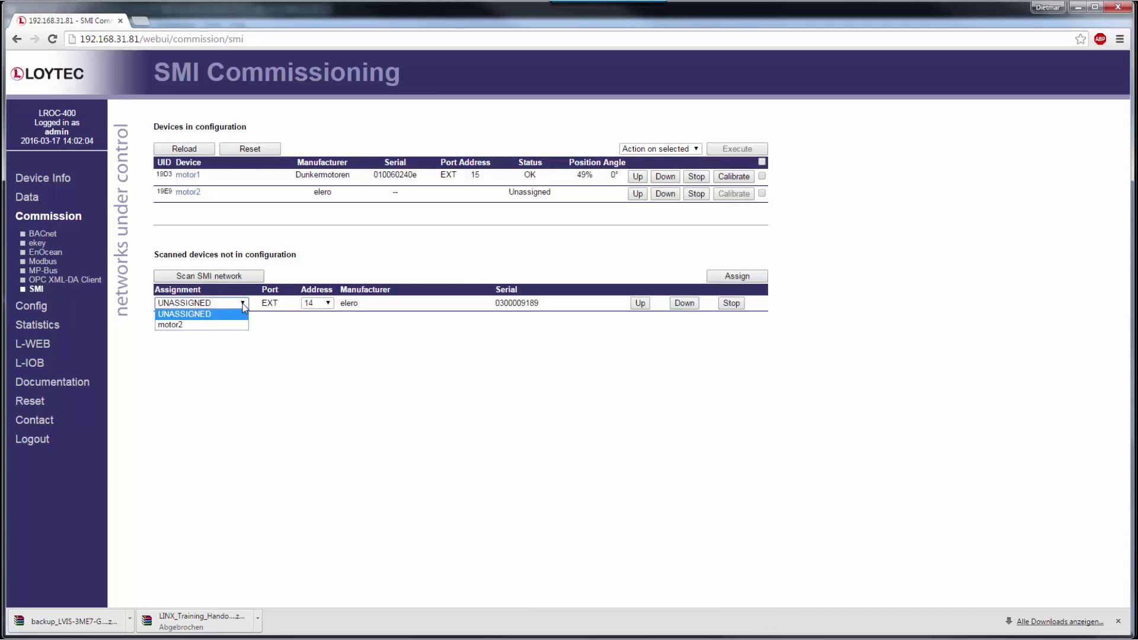
pyautogui.click(239, 325)
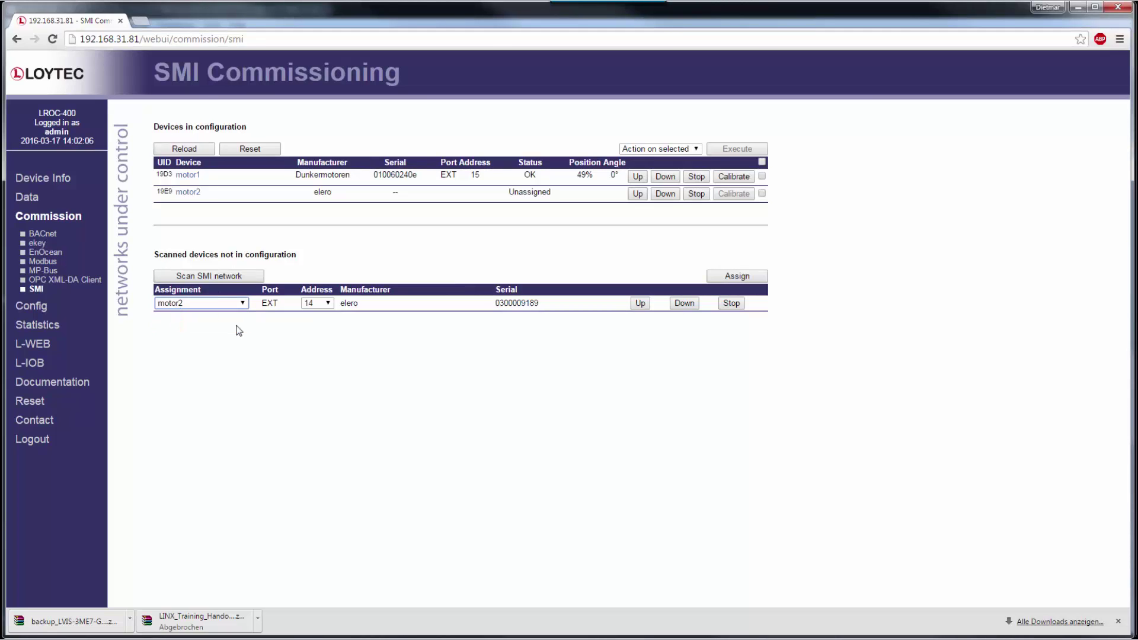
pyautogui.click(735, 276)
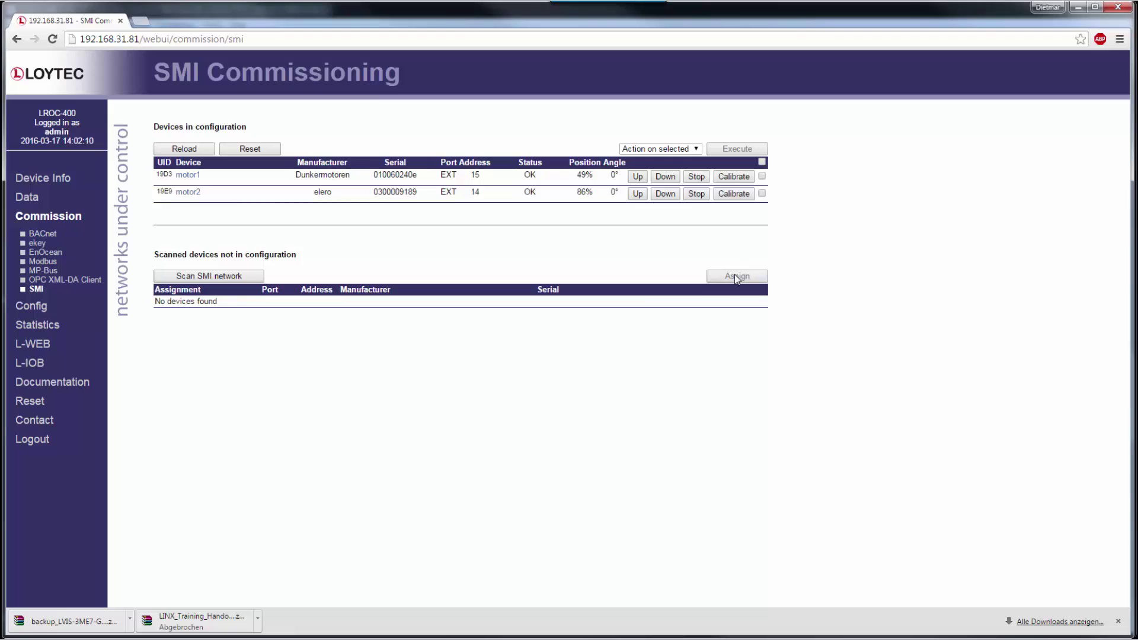
# - Open motor1's calibration dialog on the Calibration Wizard tab
pyautogui.click(729, 178)
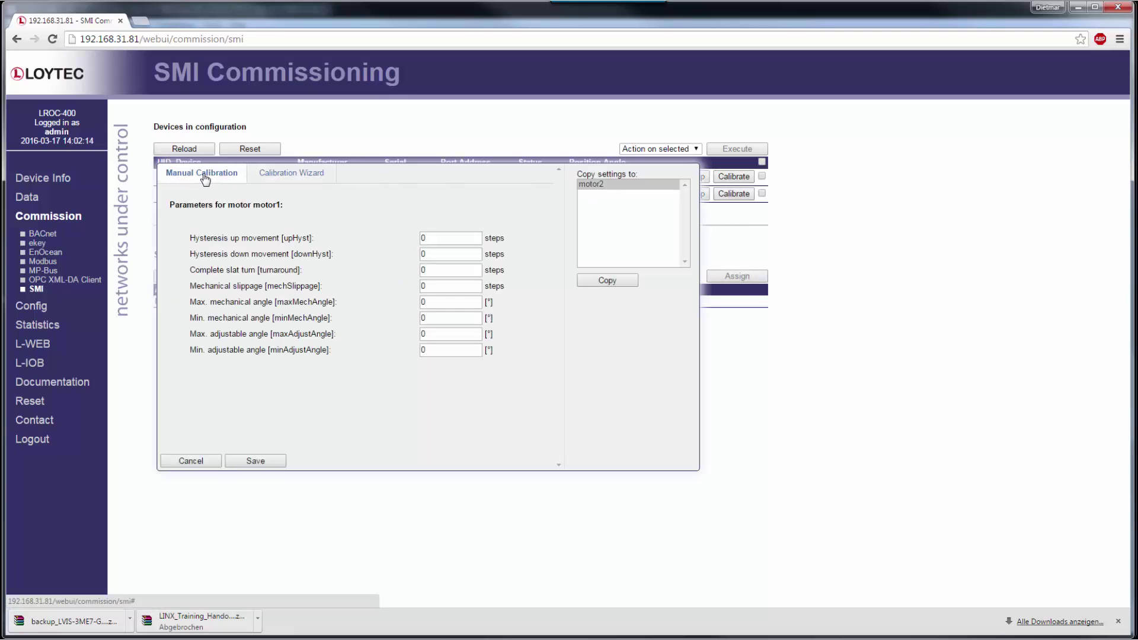
pyautogui.click(279, 179)
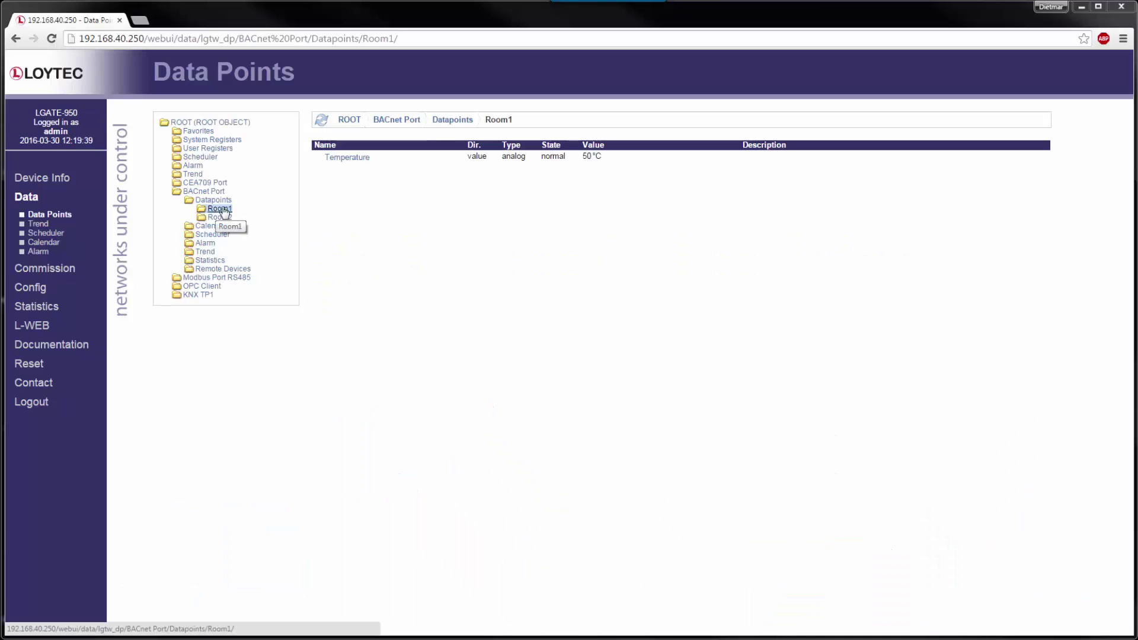
# - Override Room1 Temperature to 20 °C and return to the Room1 datapoint list
pyautogui.moveTo(347, 164)
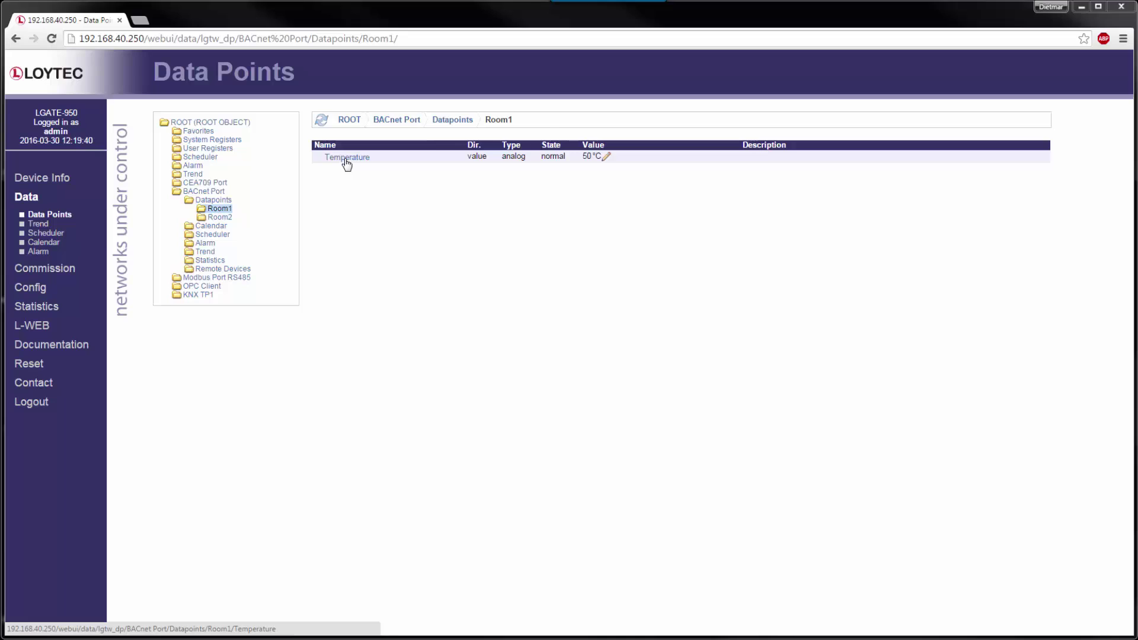
pyautogui.click(347, 160)
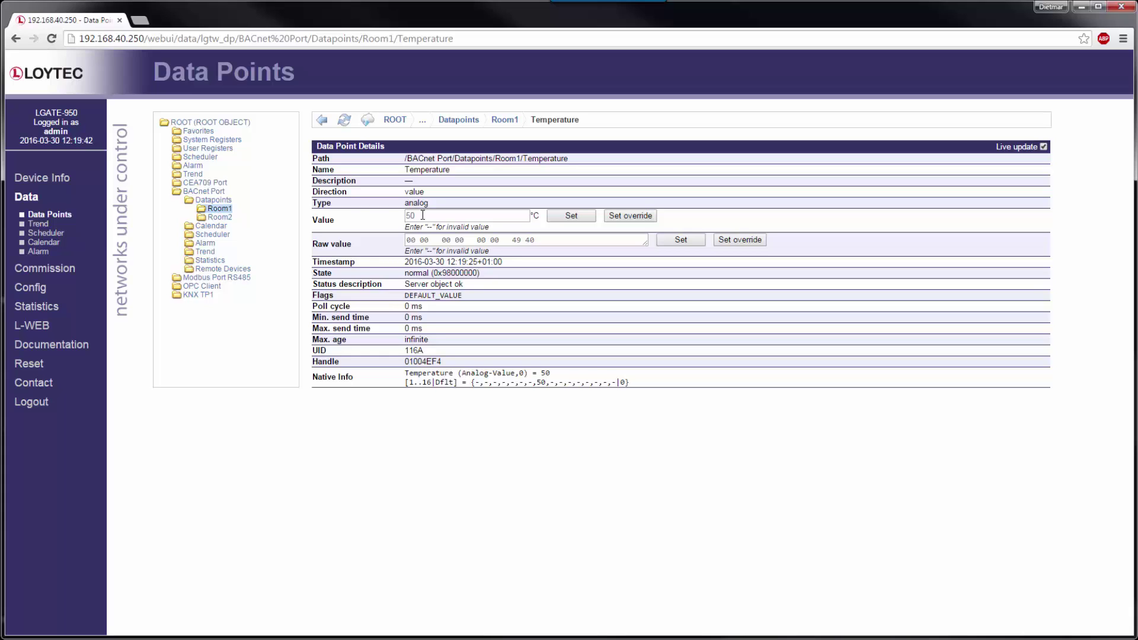
pyautogui.click(423, 215)
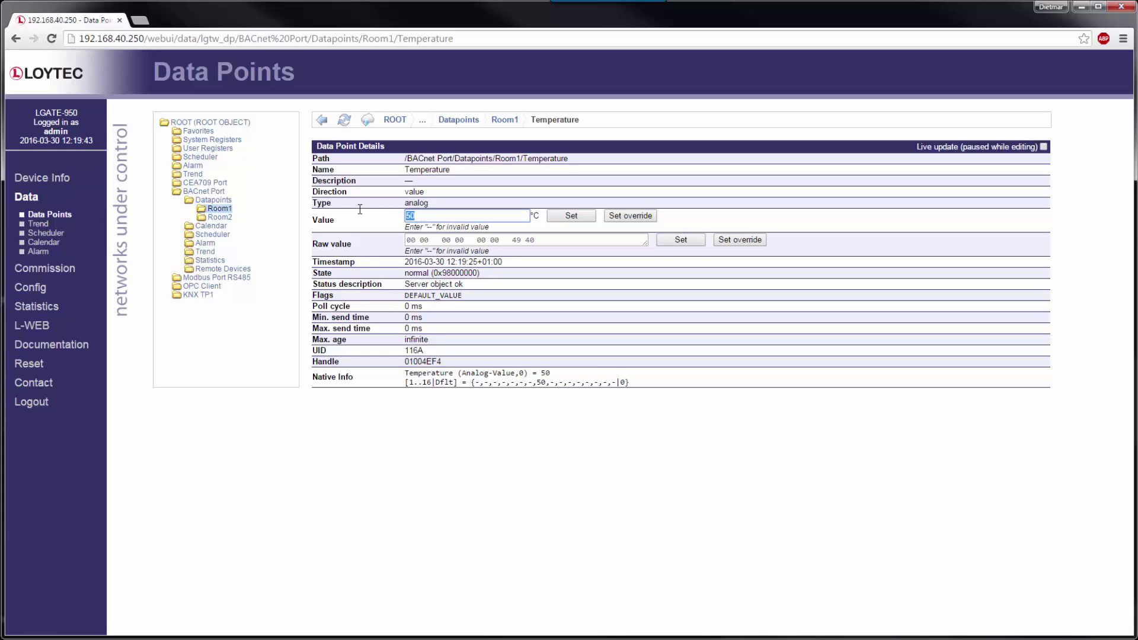
pyautogui.write('20')
pyautogui.click(629, 216)
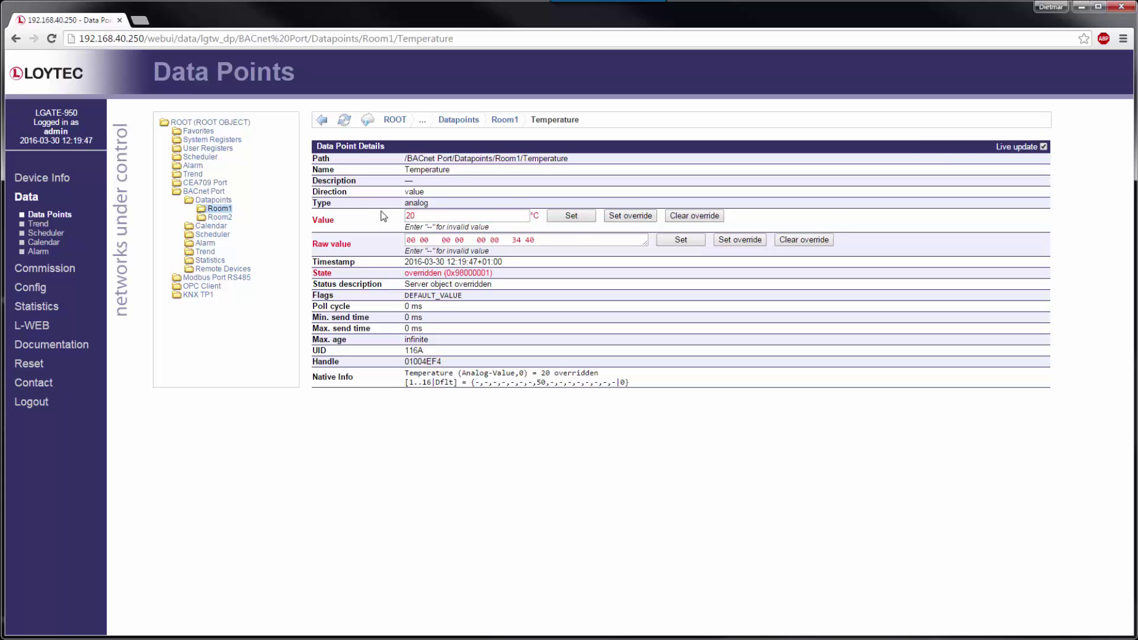
pyautogui.click(322, 121)
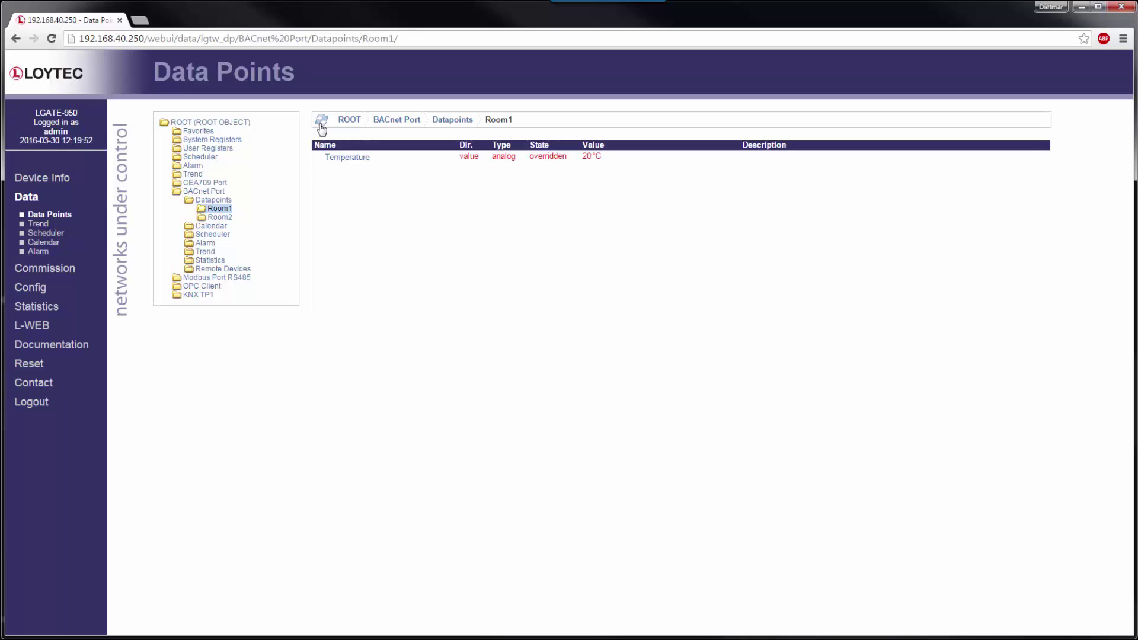
# - Find Room1 Temperature in the overridden data points list and clear its override
pyautogui.click(57, 184)
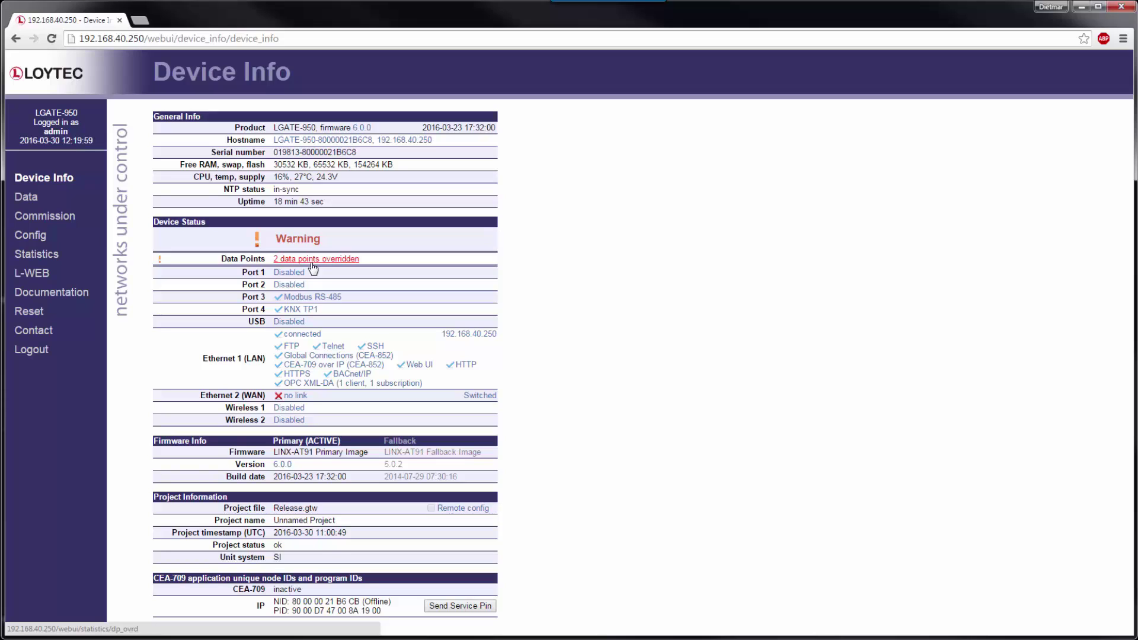
pyautogui.click(315, 261)
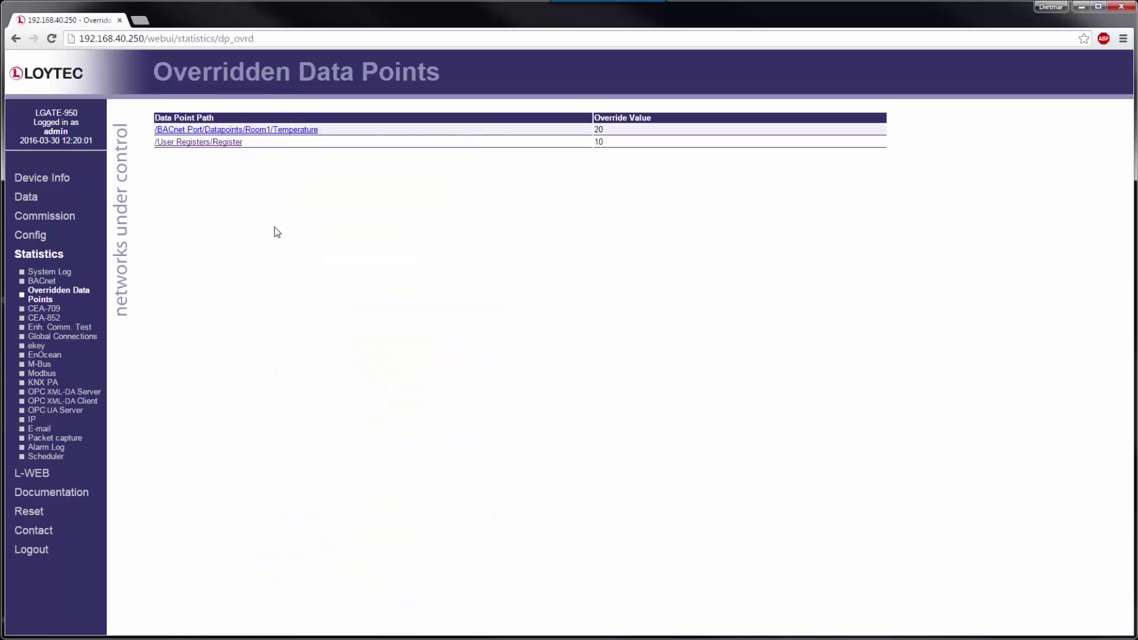
pyautogui.click(215, 131)
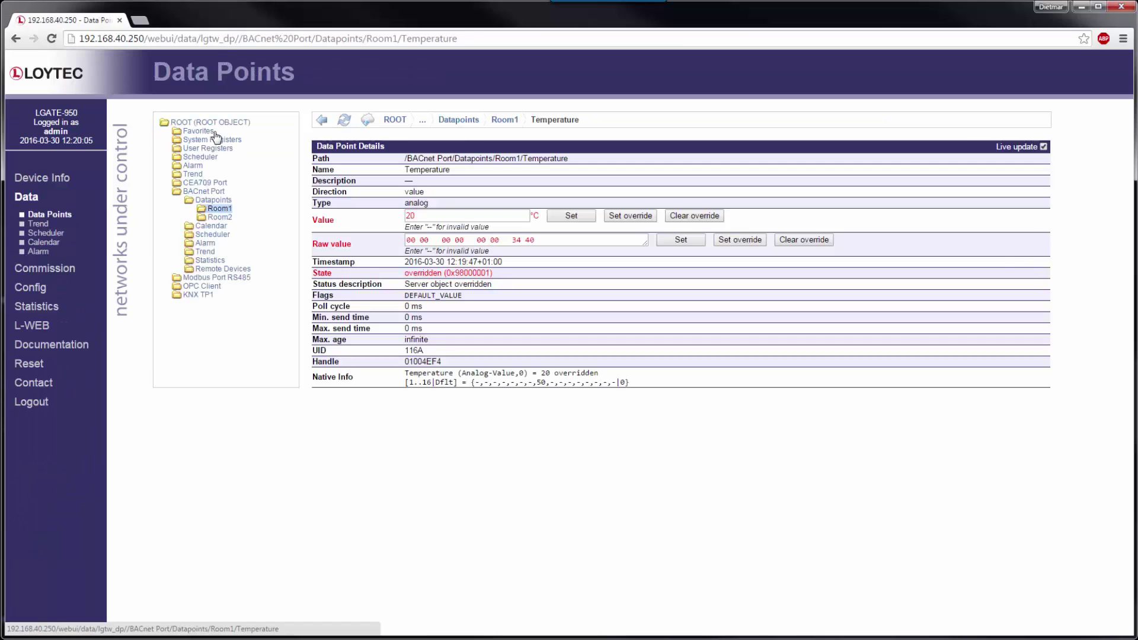
pyautogui.click(695, 217)
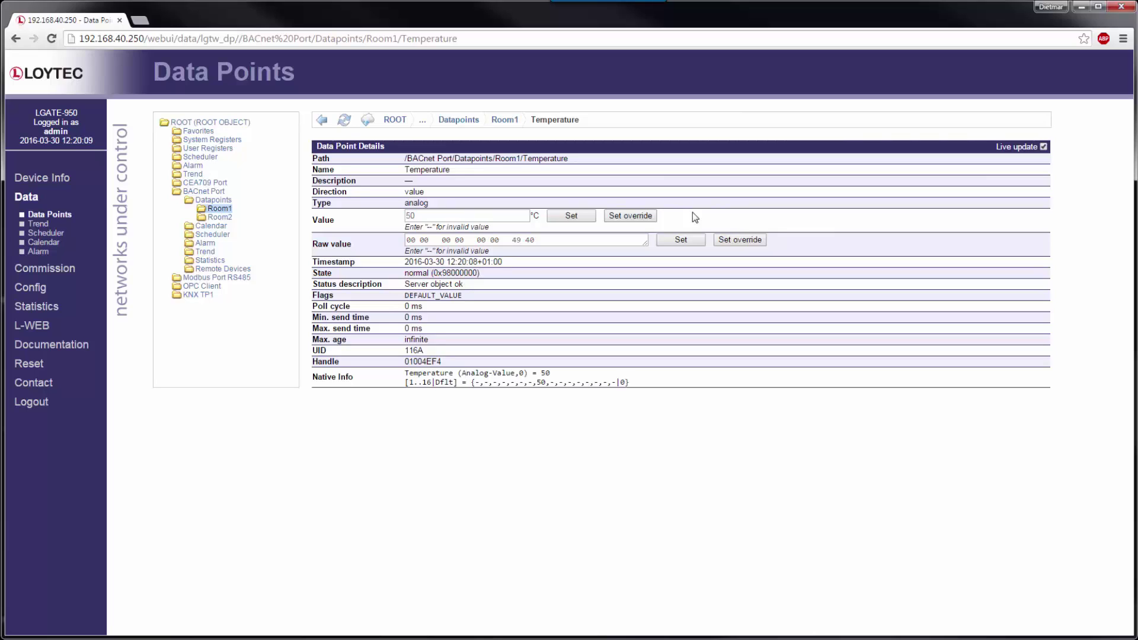
pyautogui.click(320, 121)
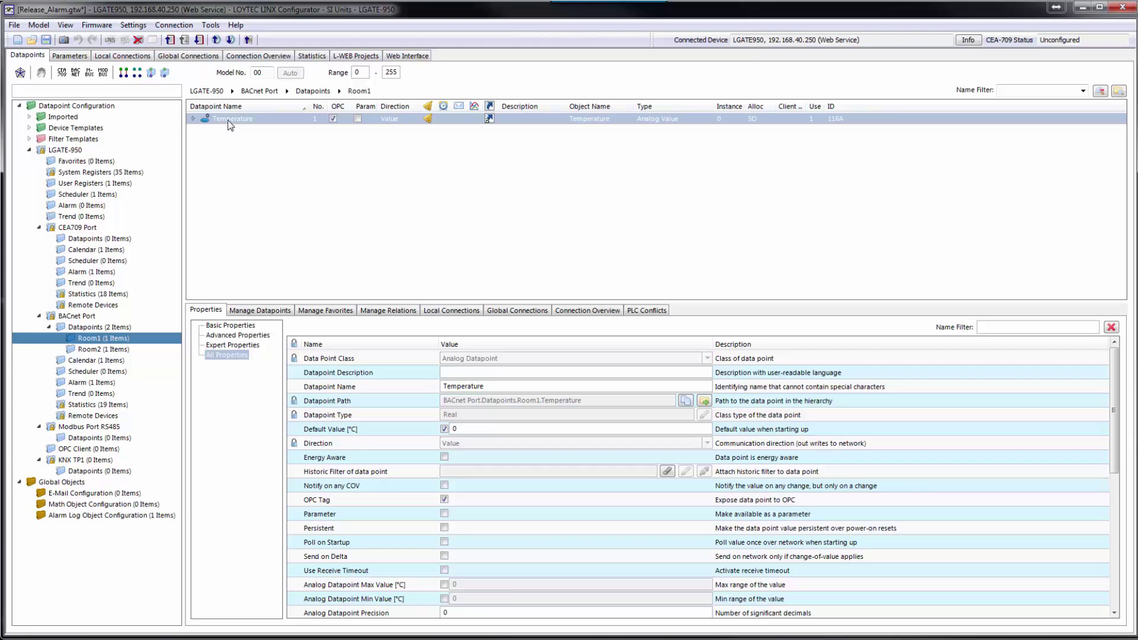
# - Enable Room1 Temperature's low-limit alarm at 10 with message '%{path} is too low'
pyautogui.rightClick(230, 124)
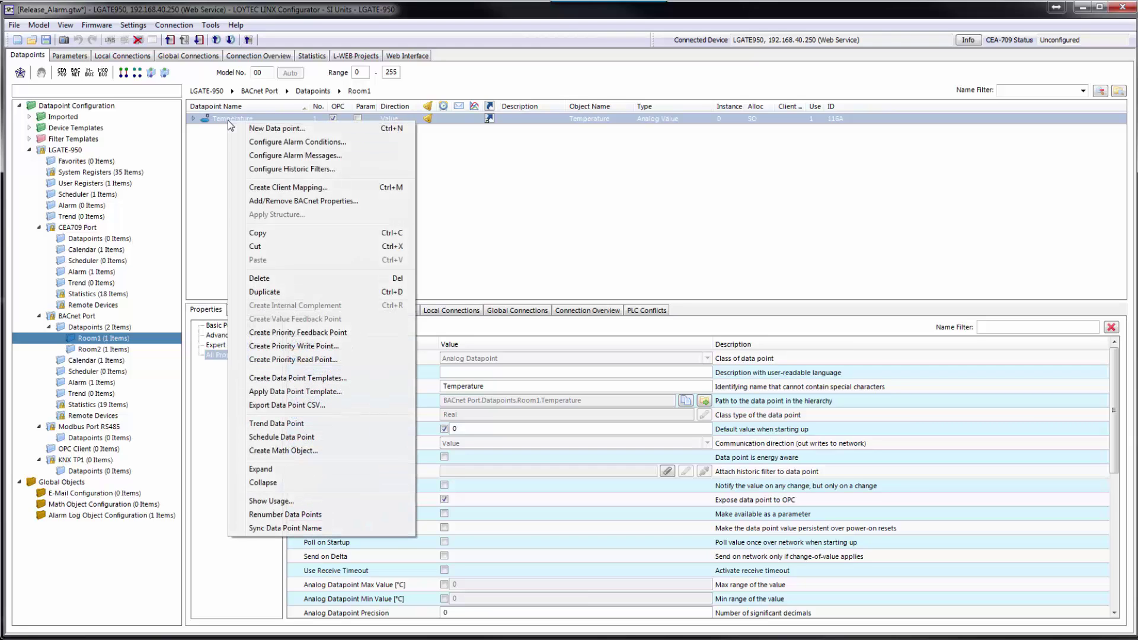
pyautogui.click(276, 144)
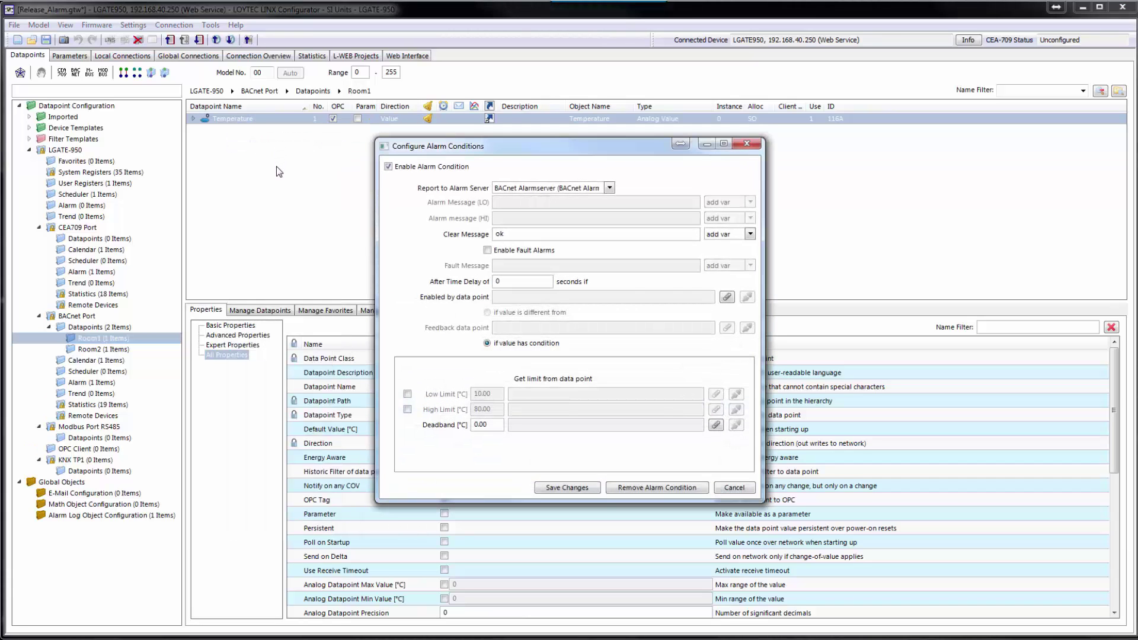
pyautogui.click(408, 394)
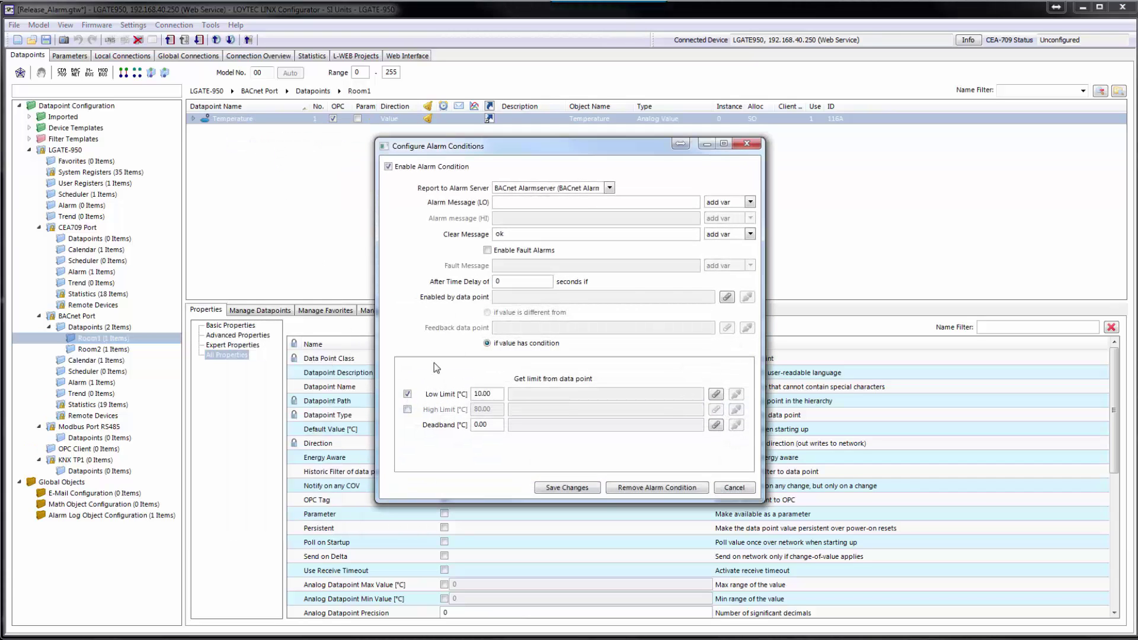
pyautogui.click(750, 202)
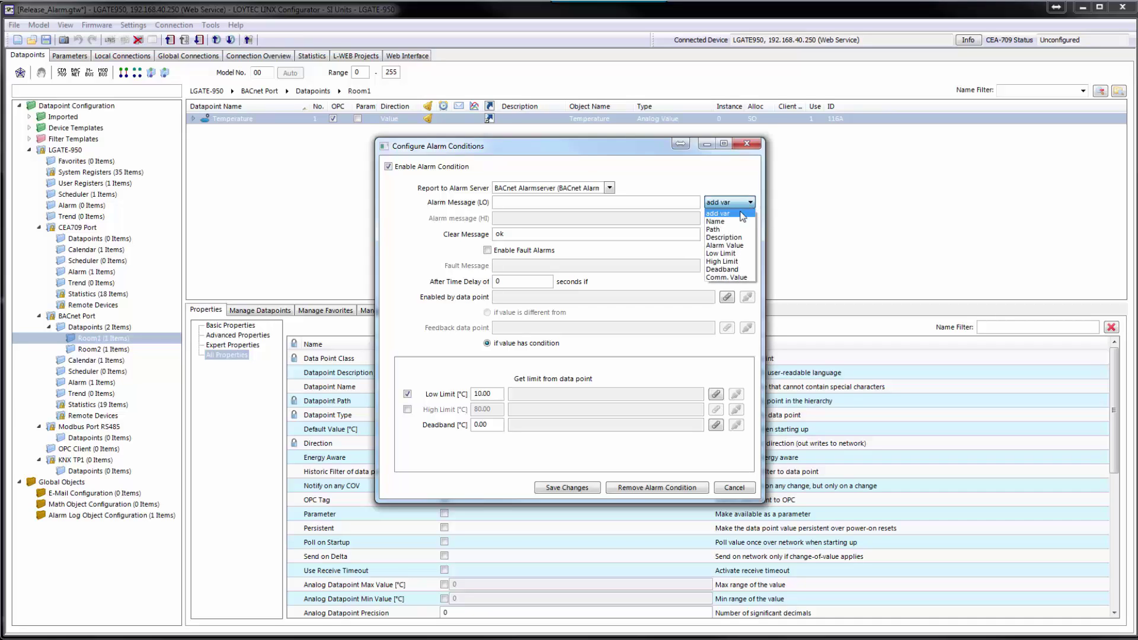
pyautogui.click(713, 229)
pyautogui.click(588, 203)
pyautogui.write('is too ')
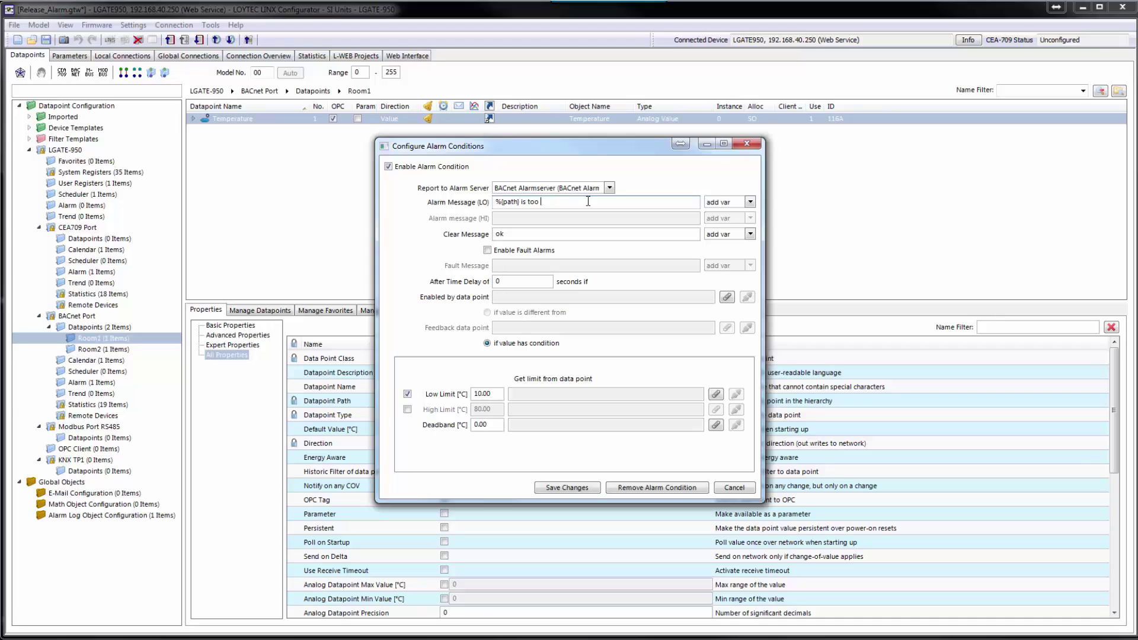
pyautogui.write('low')
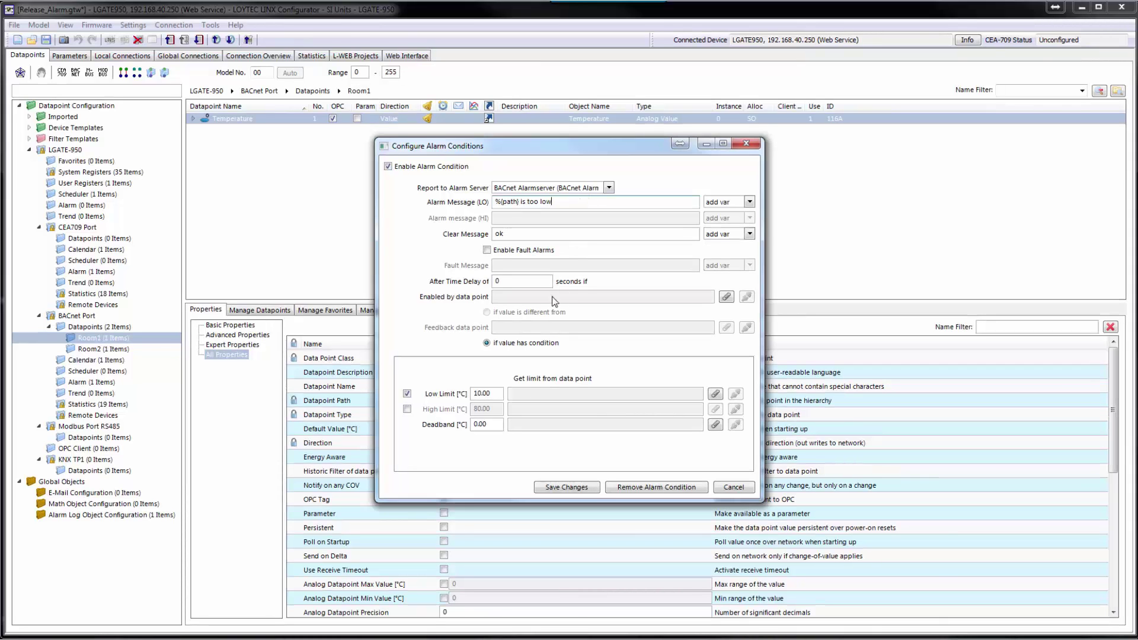
# - Enable the high-limit alarm at 80 with a '%{path} is too high' message and save
pyautogui.click(407, 409)
pyautogui.click(505, 218)
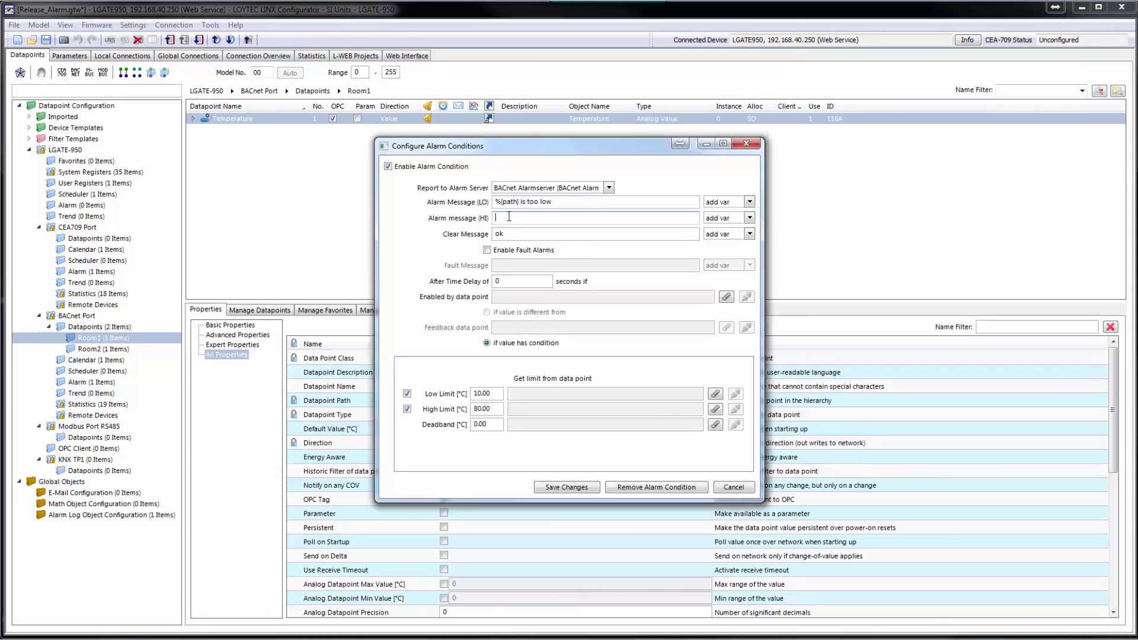
pyautogui.click(749, 217)
pyautogui.click(728, 250)
pyautogui.write('is too high')
pyautogui.click(567, 487)
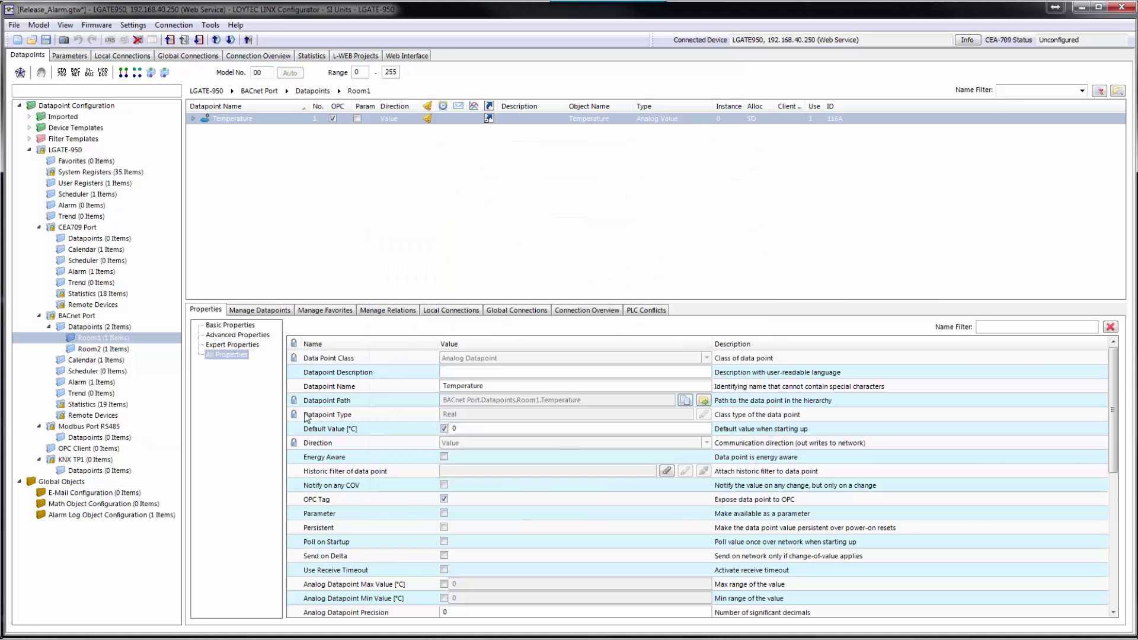
# - Save the same alarm conditions for Room2 Temperature
pyautogui.click(113, 350)
pyautogui.rightClick(247, 122)
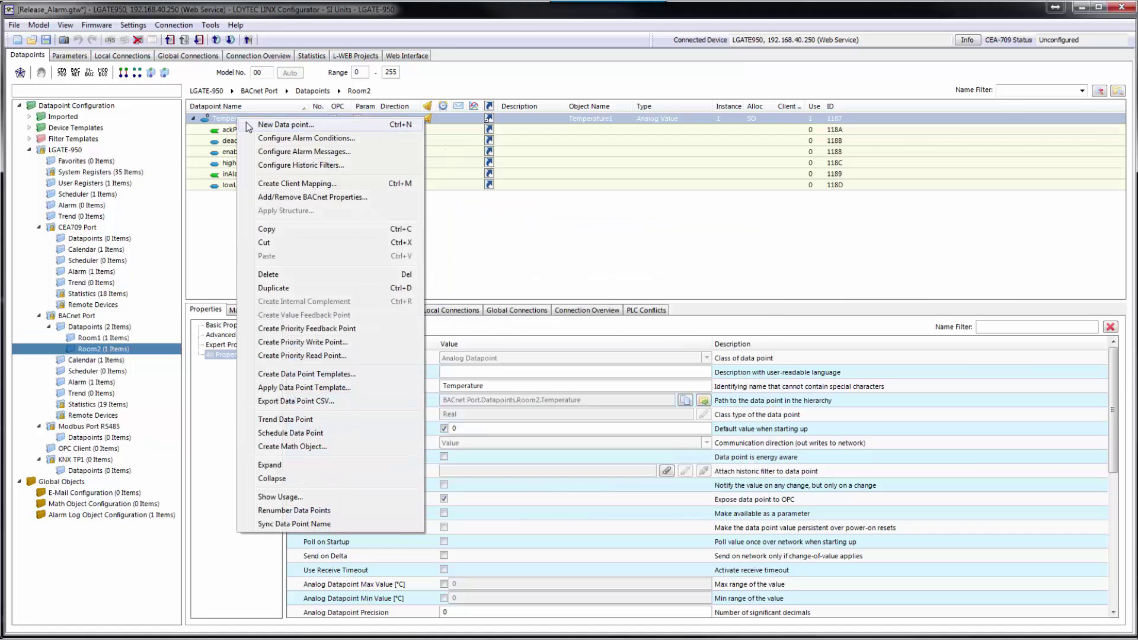
pyautogui.click(296, 138)
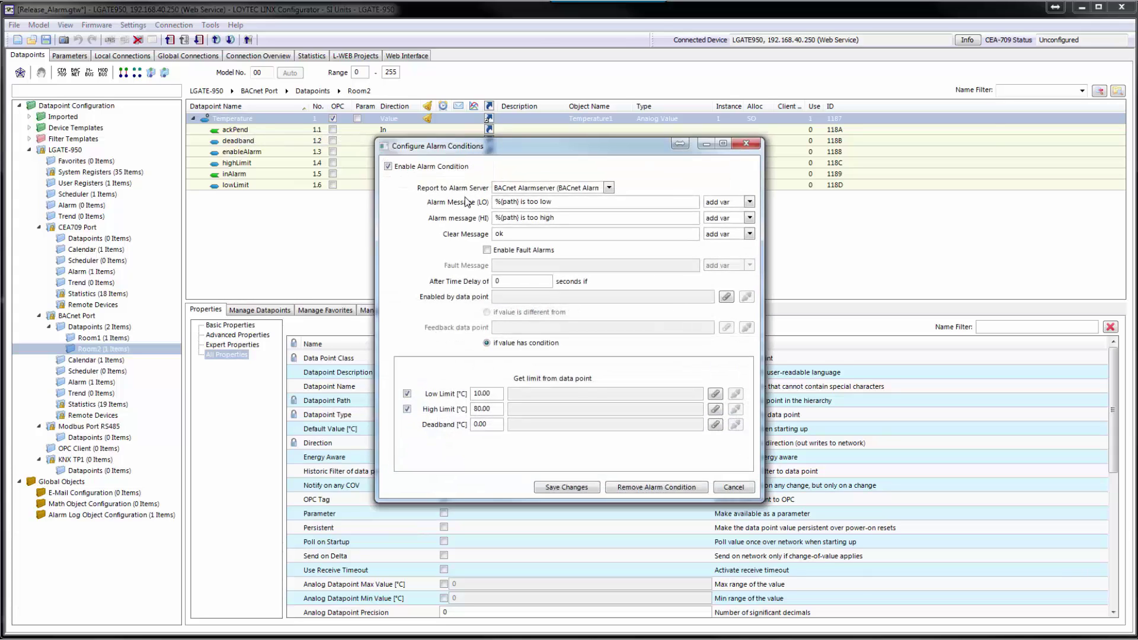
pyautogui.click(566, 487)
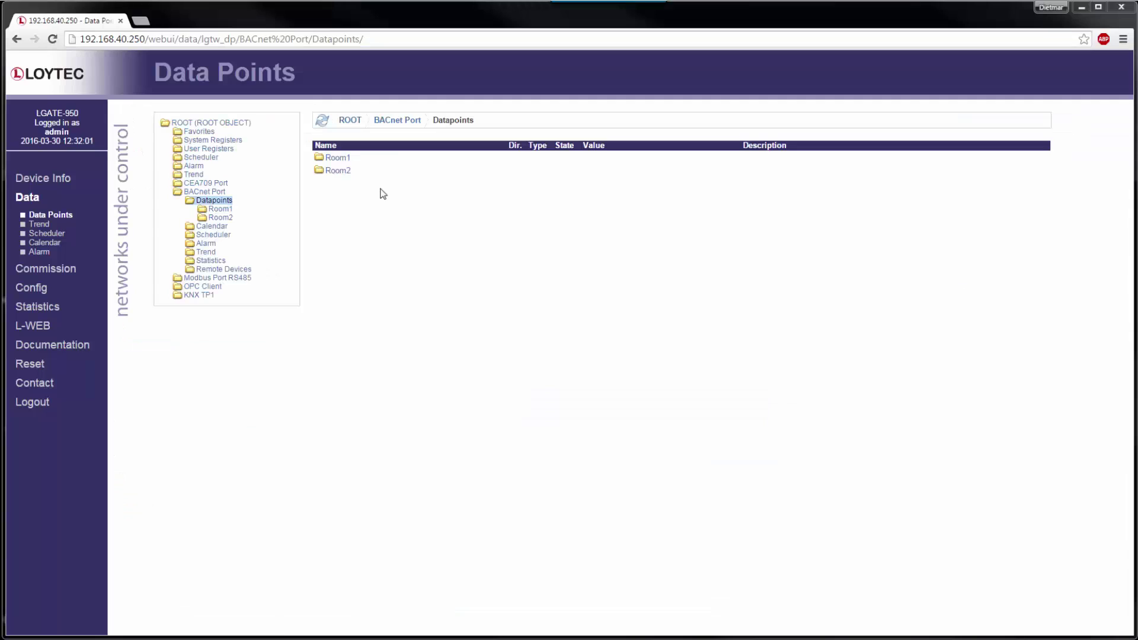
# - Set Room1 Temperature to 5 °C and Room2 Temperature to 100 °C inline
pyautogui.click(333, 159)
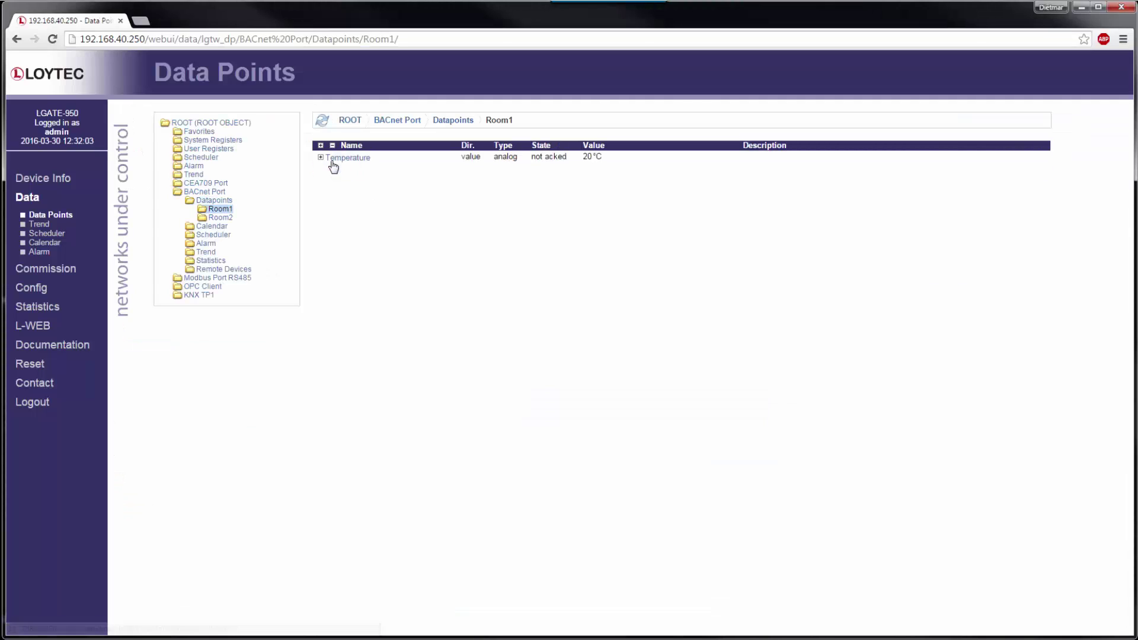
pyautogui.click(606, 157)
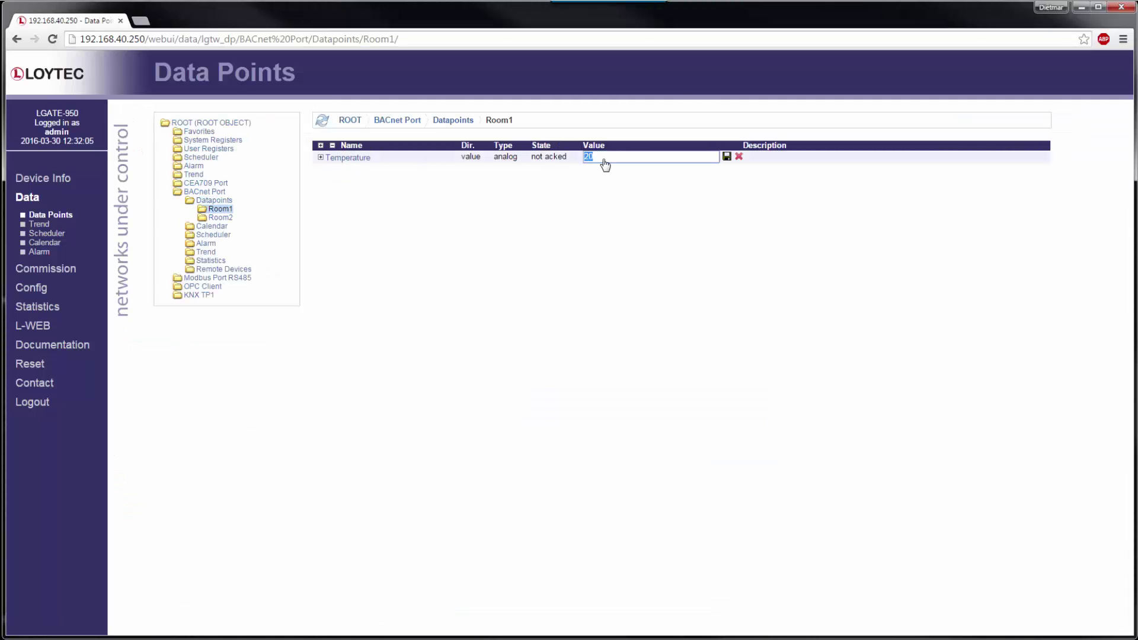
pyautogui.write('5')
pyautogui.press('Return')
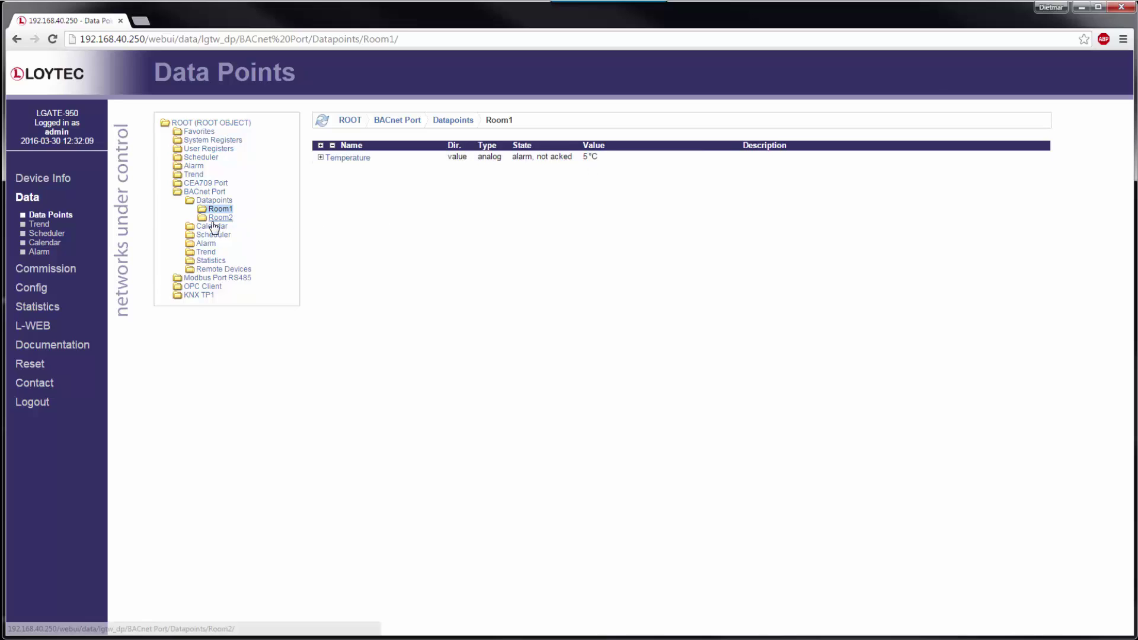
pyautogui.click(217, 220)
pyautogui.click(596, 158)
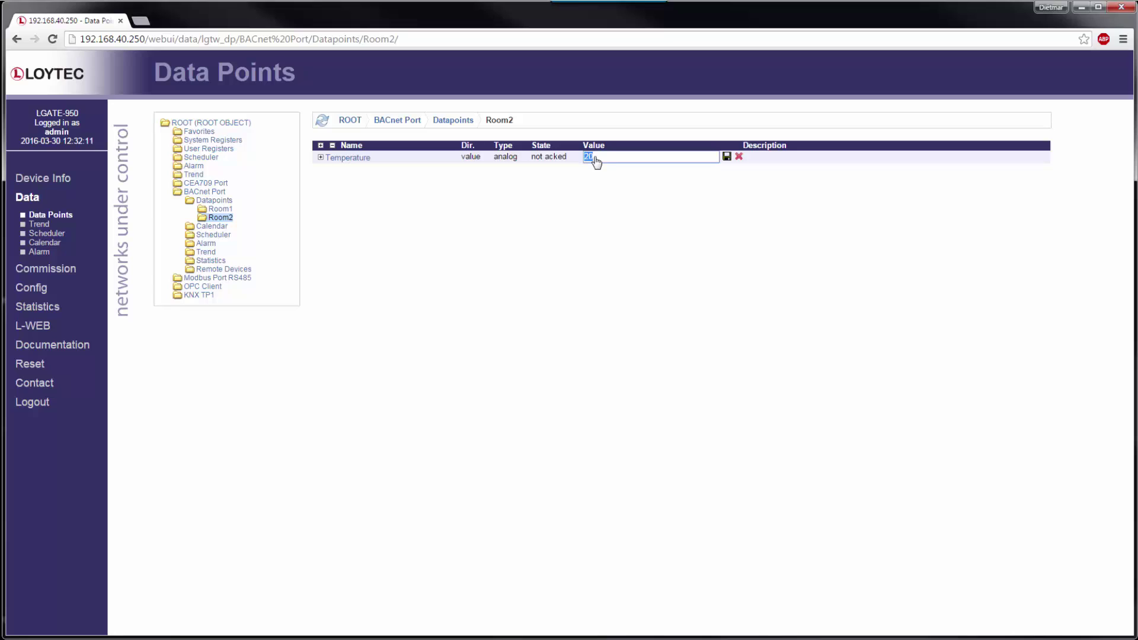
pyautogui.write('100')
pyautogui.press('Return')
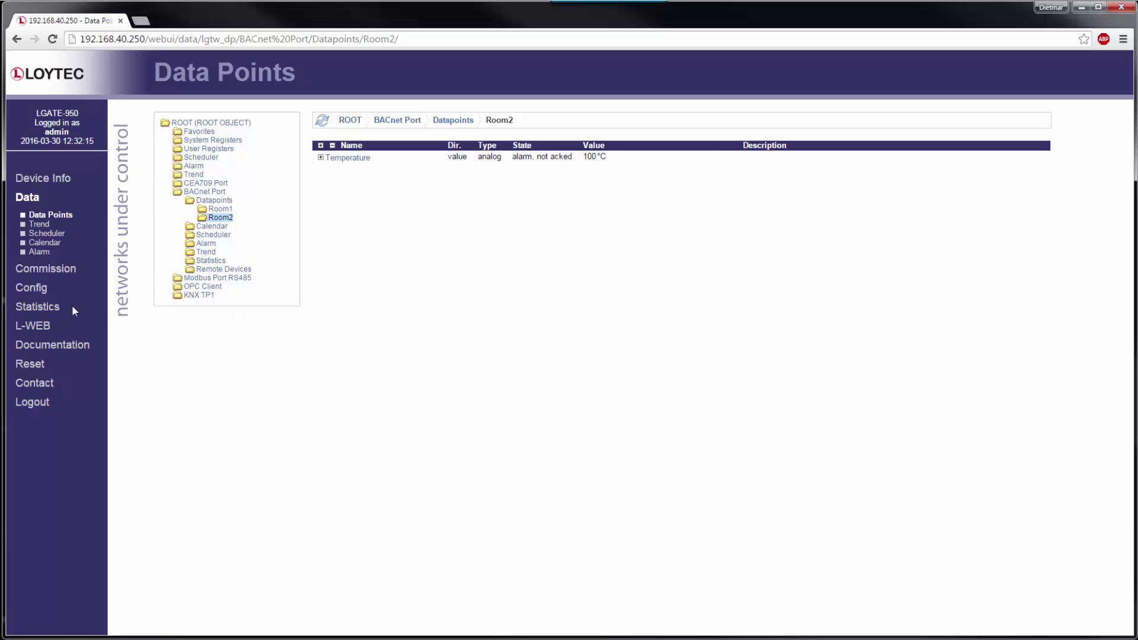
pyautogui.click(55, 307)
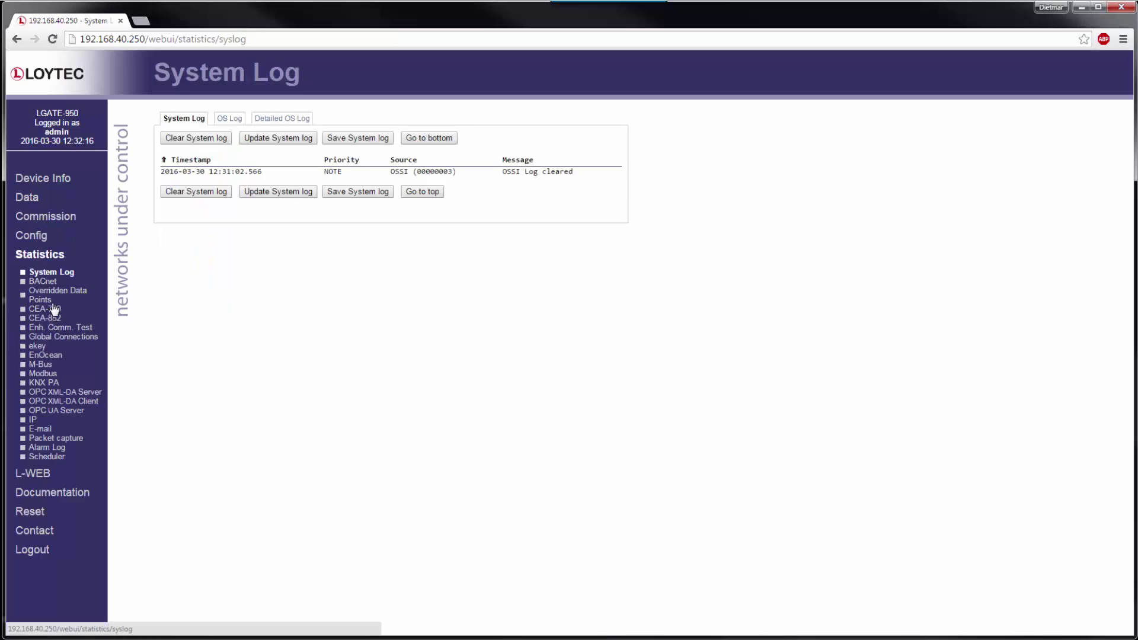
# - Show the /Alarm Log entries from the Statistics Alarm Log page
pyautogui.click(59, 449)
pyautogui.click(185, 130)
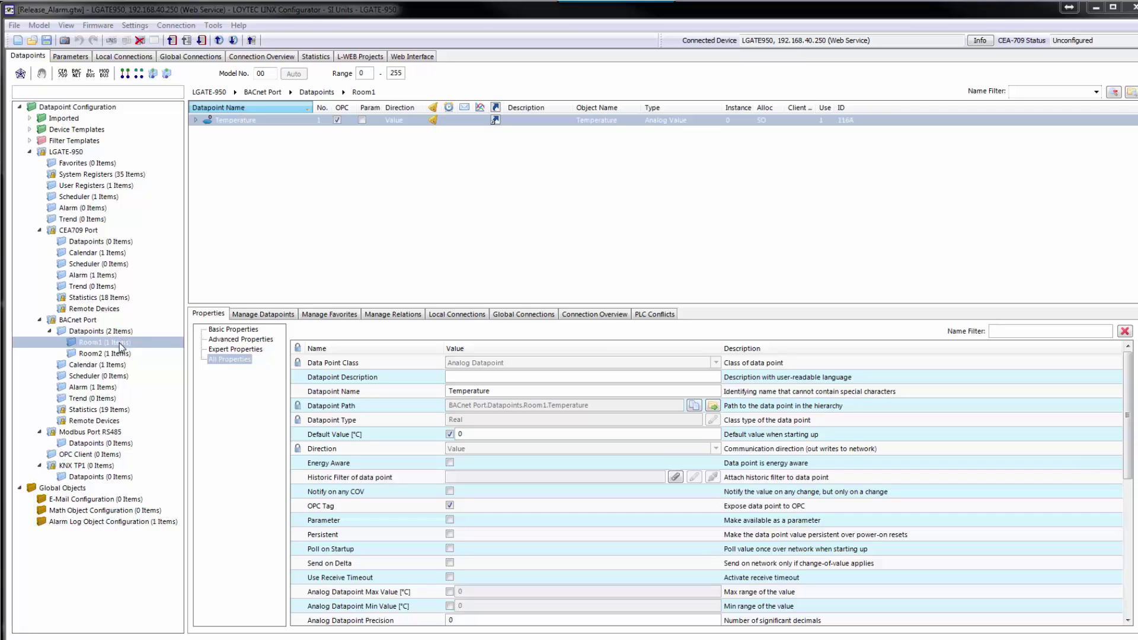
# - Open the CSV export for the BACnet Port datapoints, keeping the BACnet property set
pyautogui.click(117, 354)
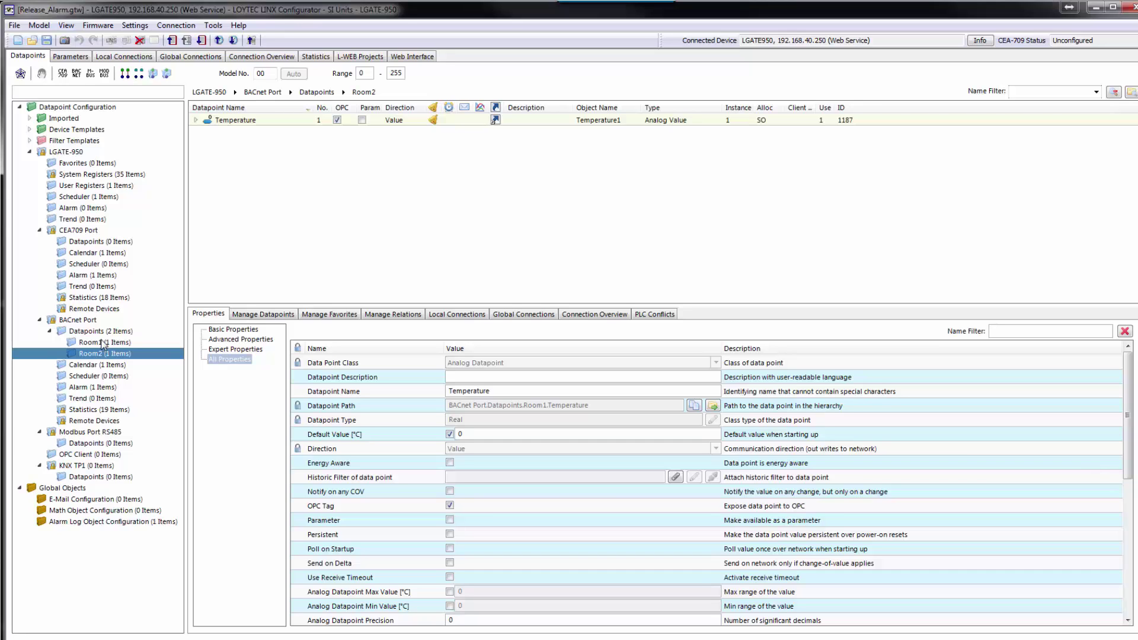
pyautogui.click(103, 335)
pyautogui.rightClick(104, 337)
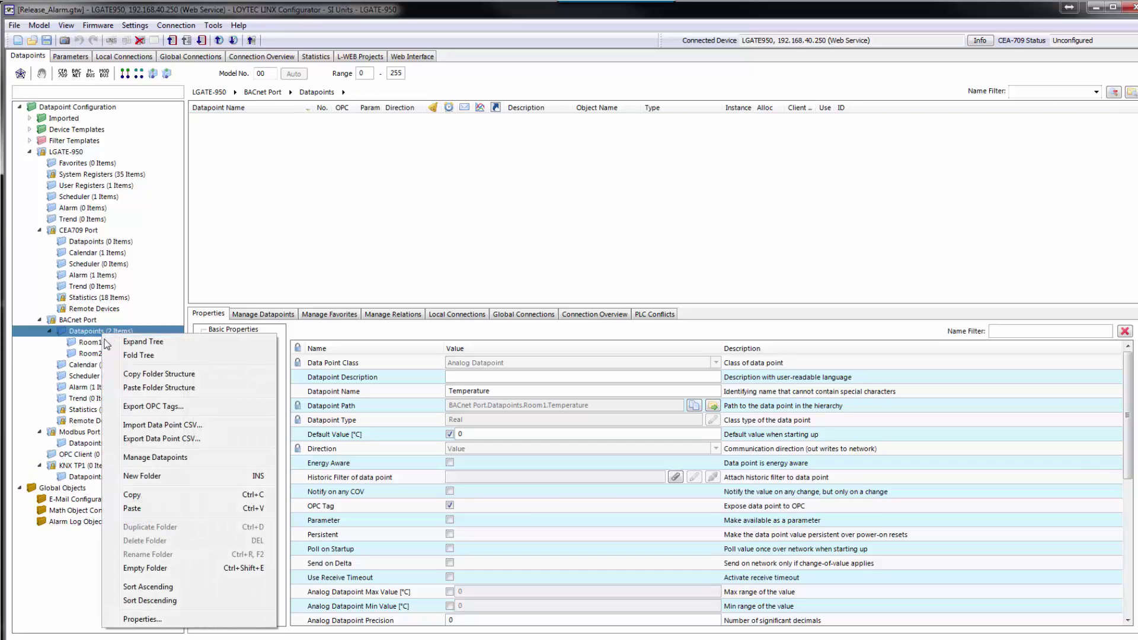
pyautogui.click(145, 438)
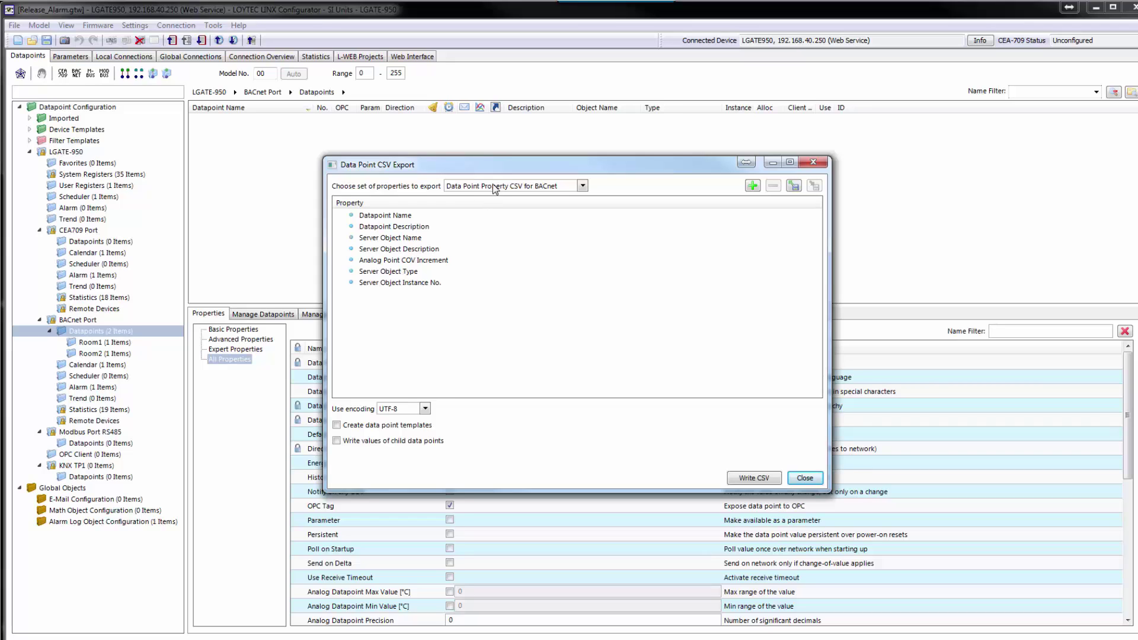
pyautogui.click(583, 187)
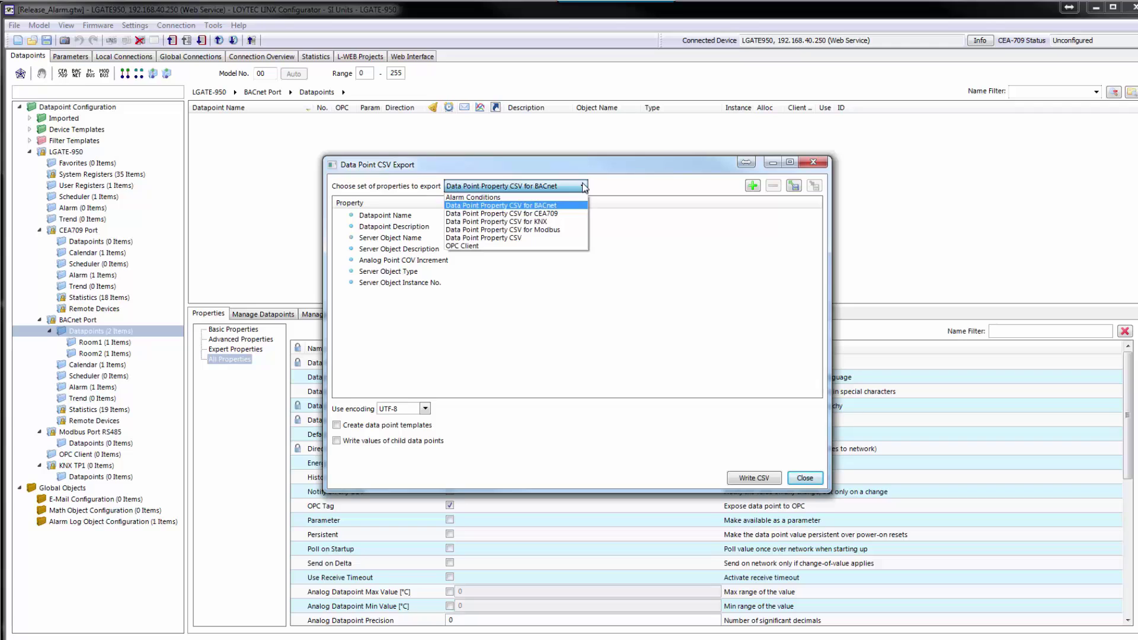
pyautogui.click(583, 186)
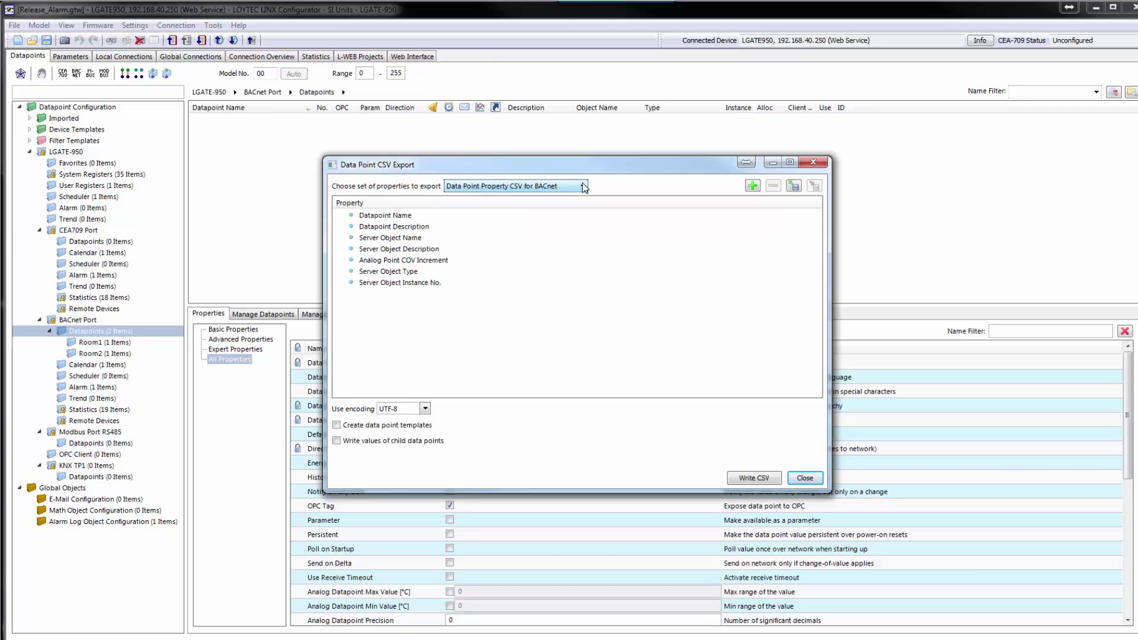
# - Add the Default Value property to the export list
pyautogui.click(753, 185)
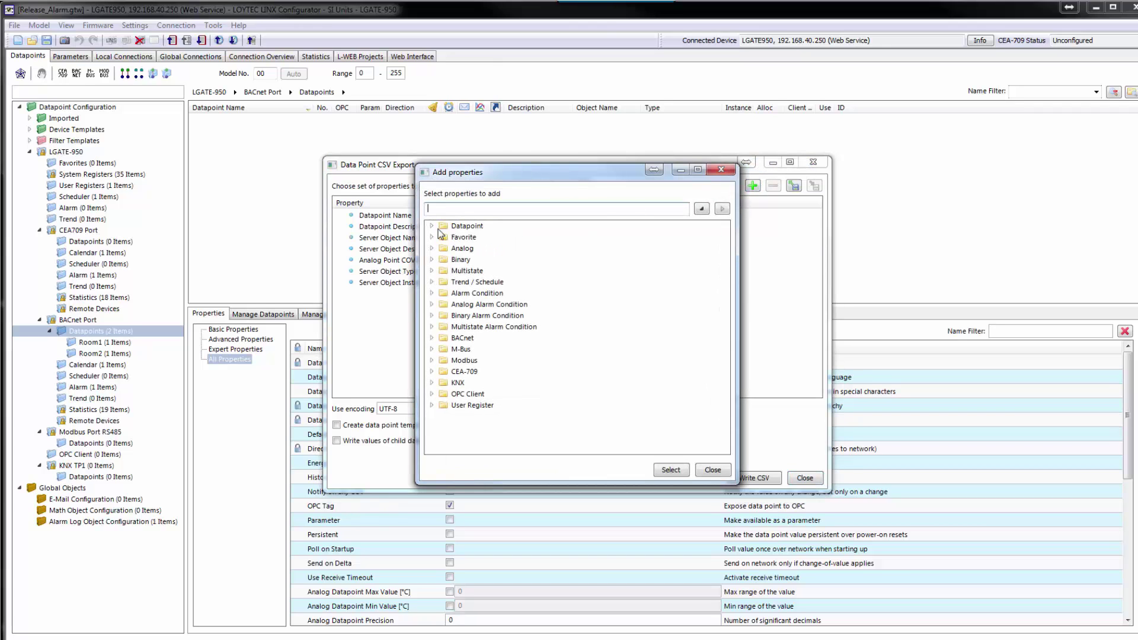
pyautogui.click(432, 226)
pyautogui.moveTo(724, 266); pyautogui.dragTo(724, 295)
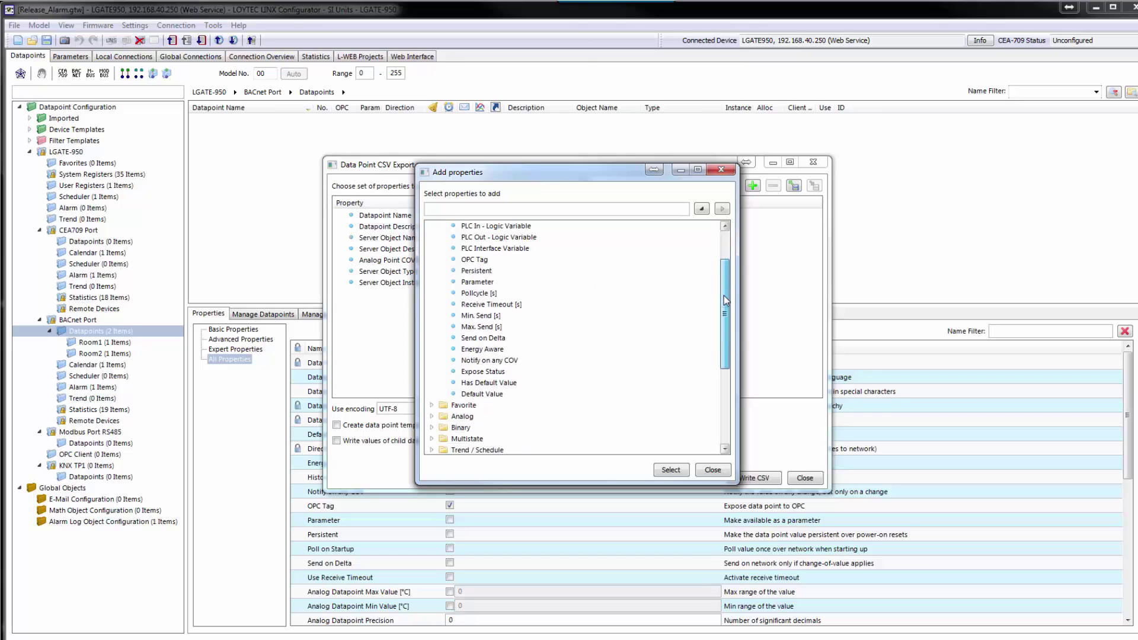
pyautogui.click(482, 395)
pyautogui.click(669, 470)
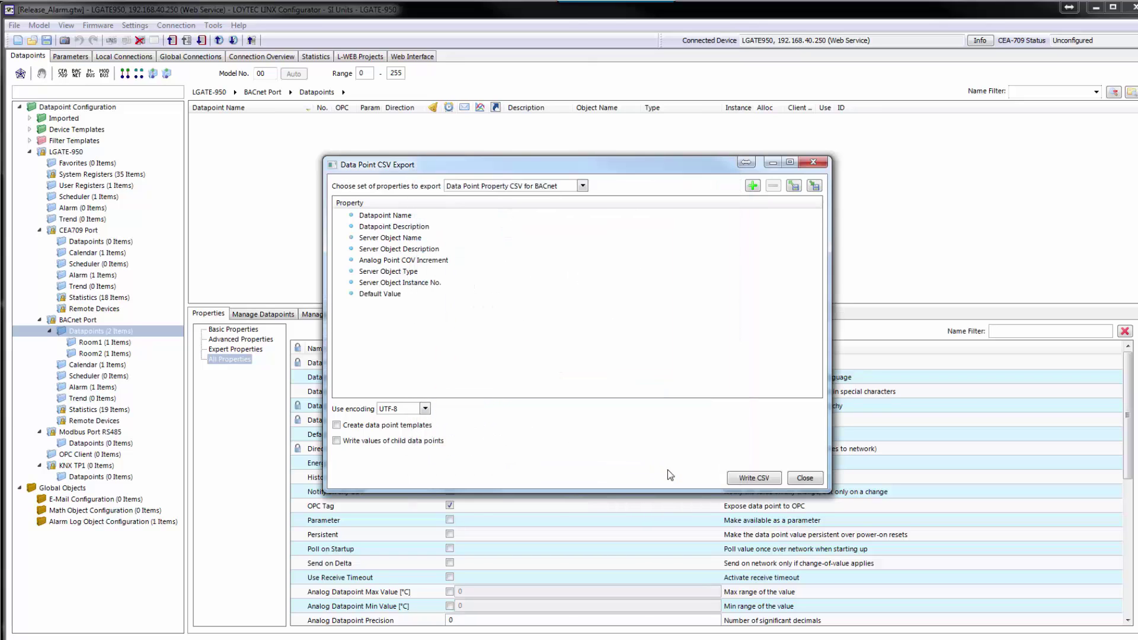
# - Write the export to datapoints.csv, then paste the description into Excel cell D8
pyautogui.click(756, 479)
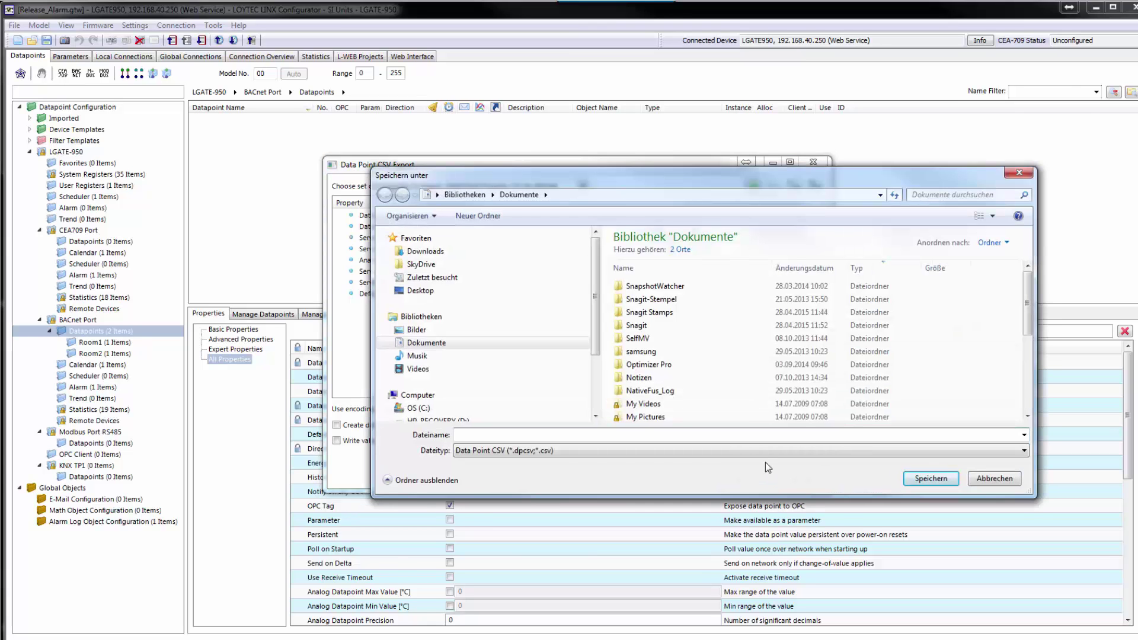
pyautogui.write('datapoints.csv')
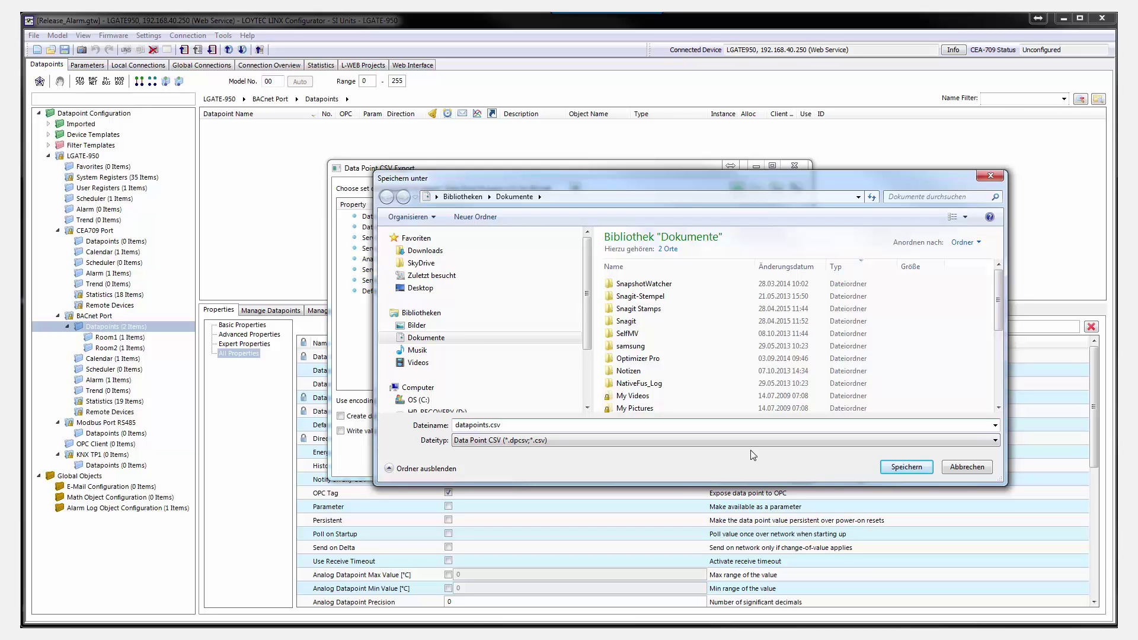
pyautogui.click(898, 470)
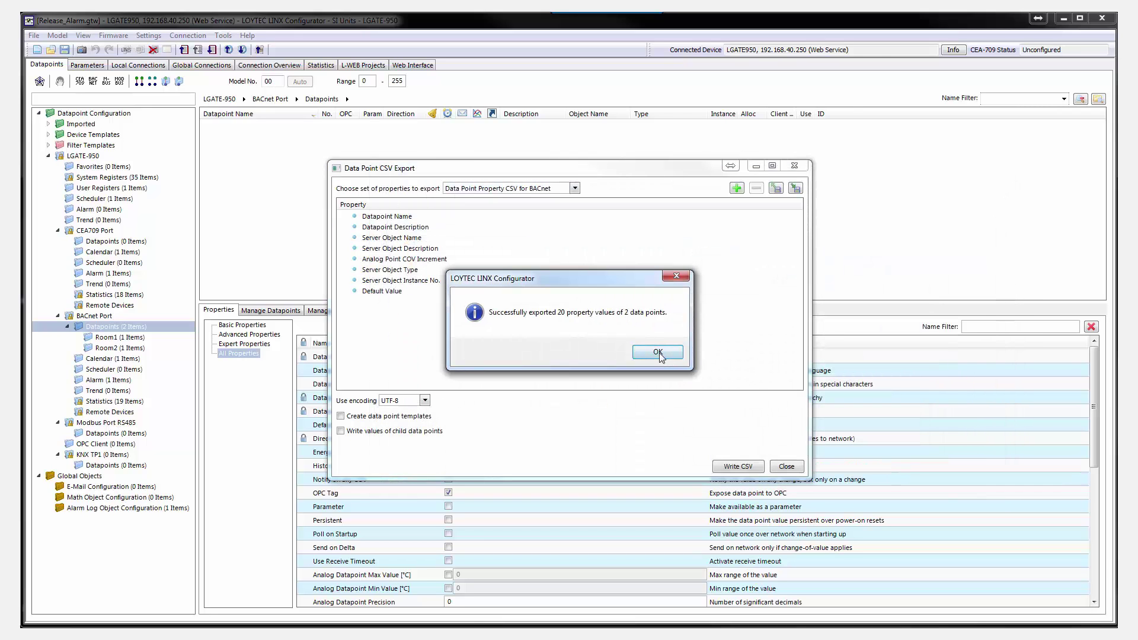
pyautogui.click(658, 352)
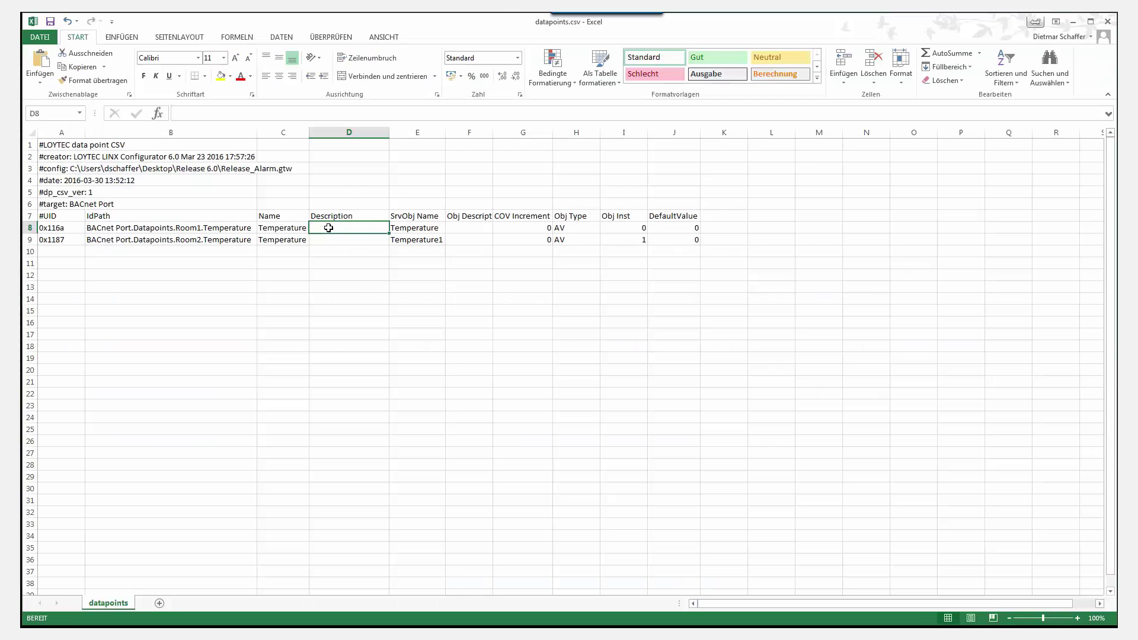
pyautogui.write('measured temperature')
# - Paste the description into D9 and enter default values 20 and 22 in J8:J9
pyautogui.click(328, 241)
pyautogui.write('measured temperature')
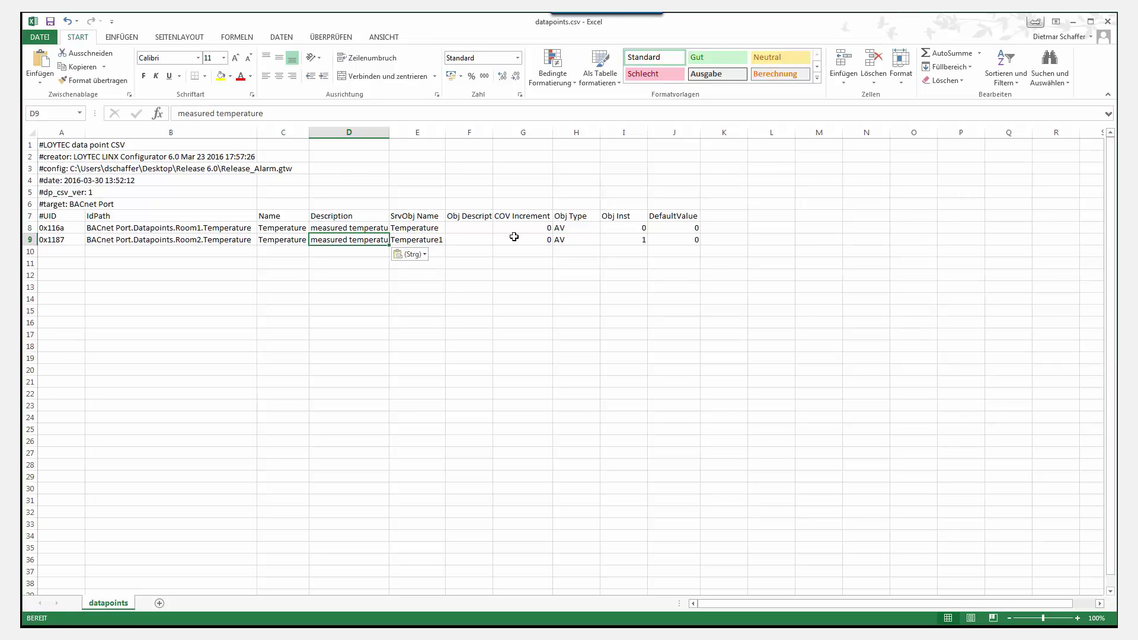
pyautogui.click(678, 229)
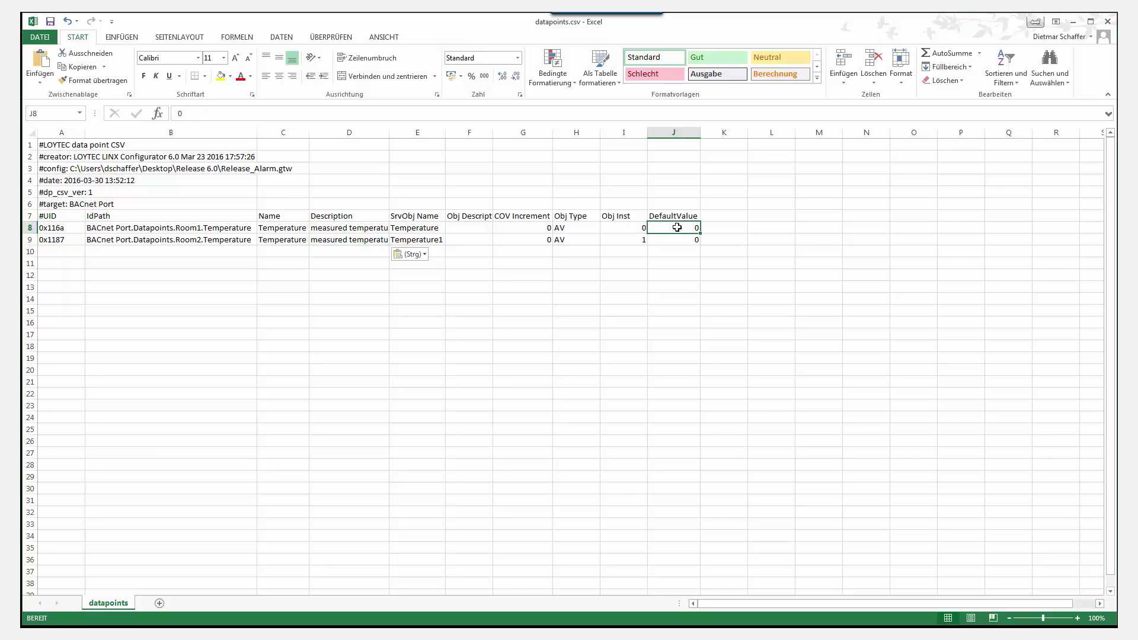
pyautogui.write('20')
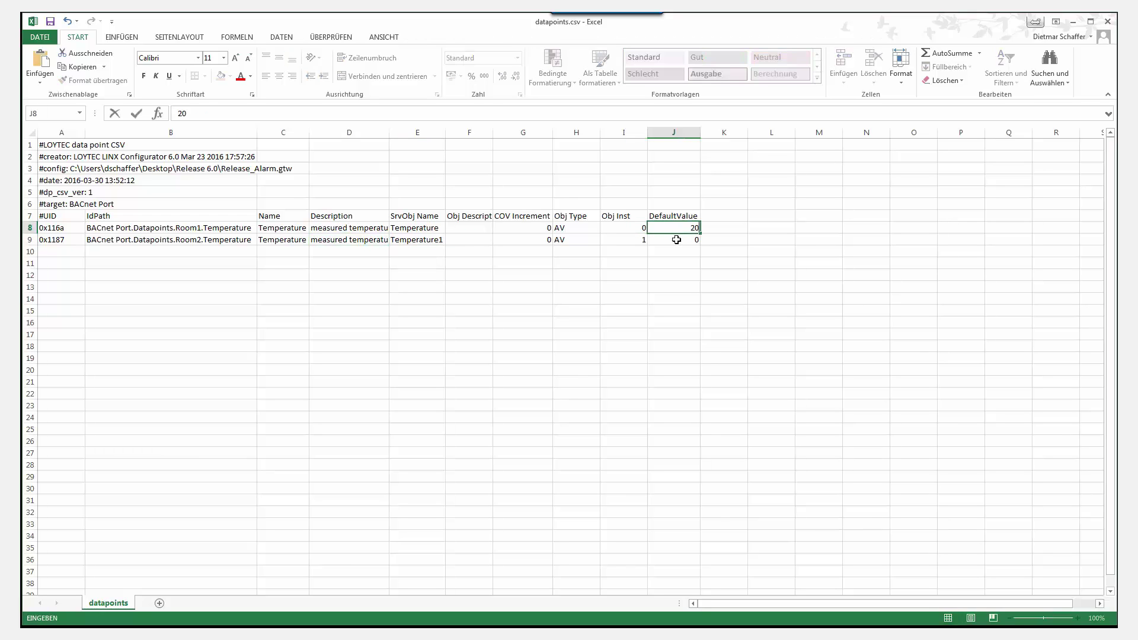
pyautogui.click(677, 243)
pyautogui.write('22')
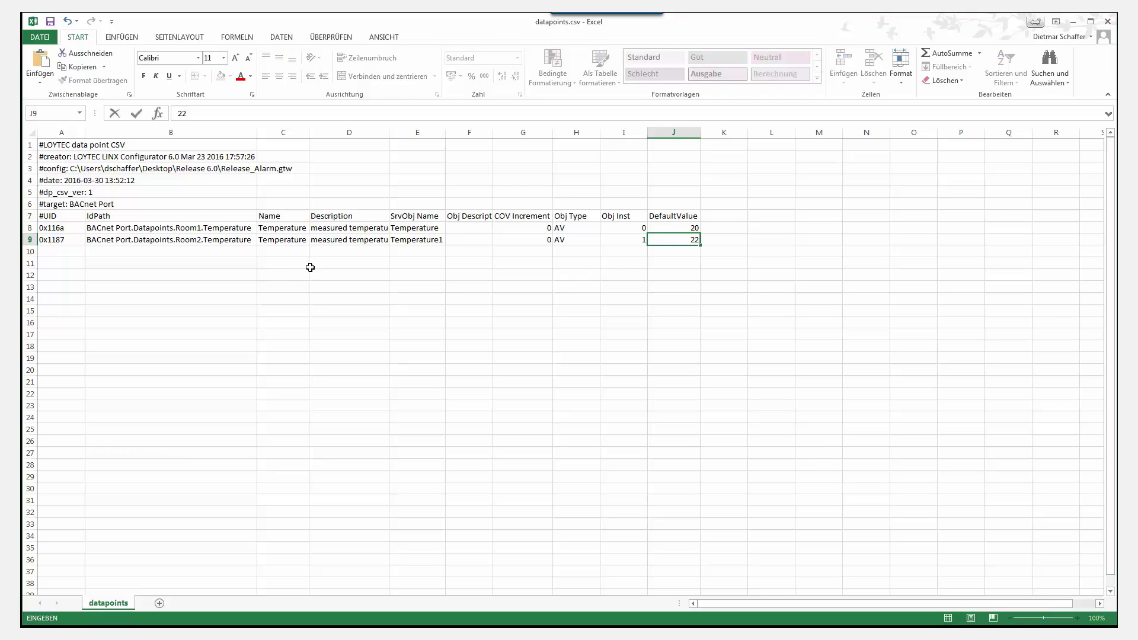
# - Fill row 10 with Test, Test, 'created in CSV', 0, AV, instance 2 and default 25
pyautogui.click(276, 254)
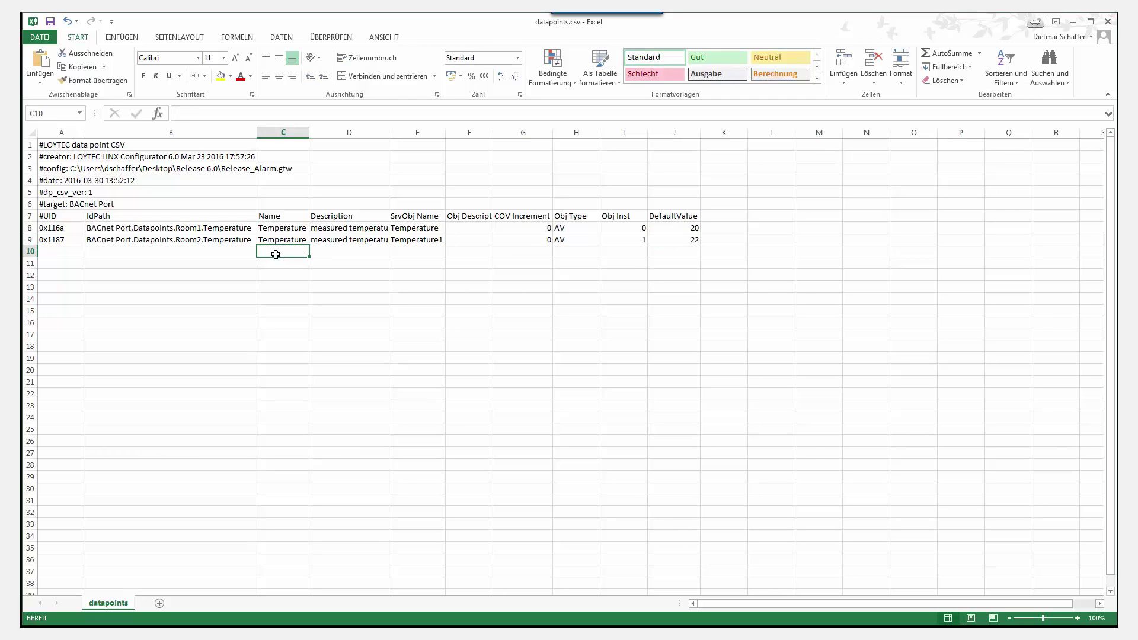
pyautogui.write('Test')
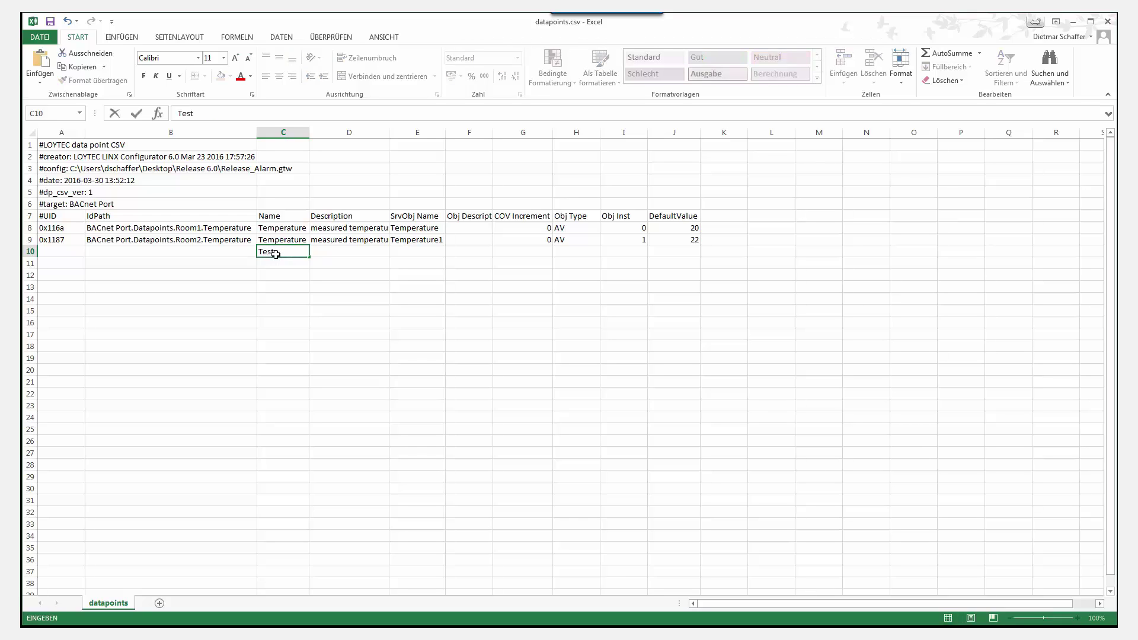
pyautogui.click(401, 251)
pyautogui.write('Test')
pyautogui.click(341, 251)
pyautogui.write('created in CSV')
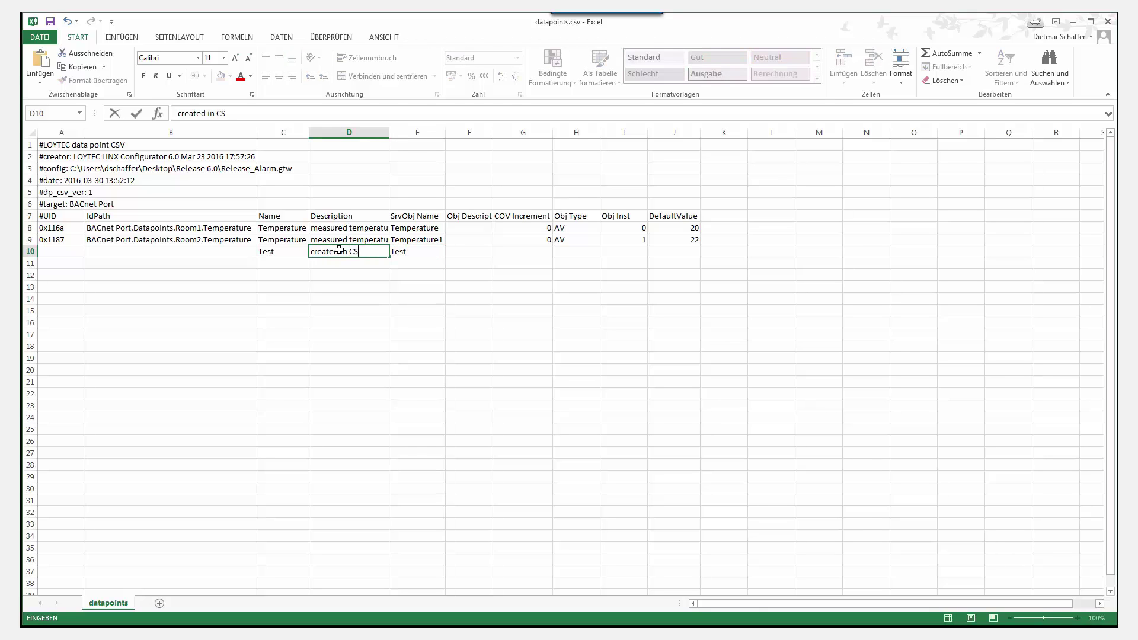
pyautogui.click(528, 249)
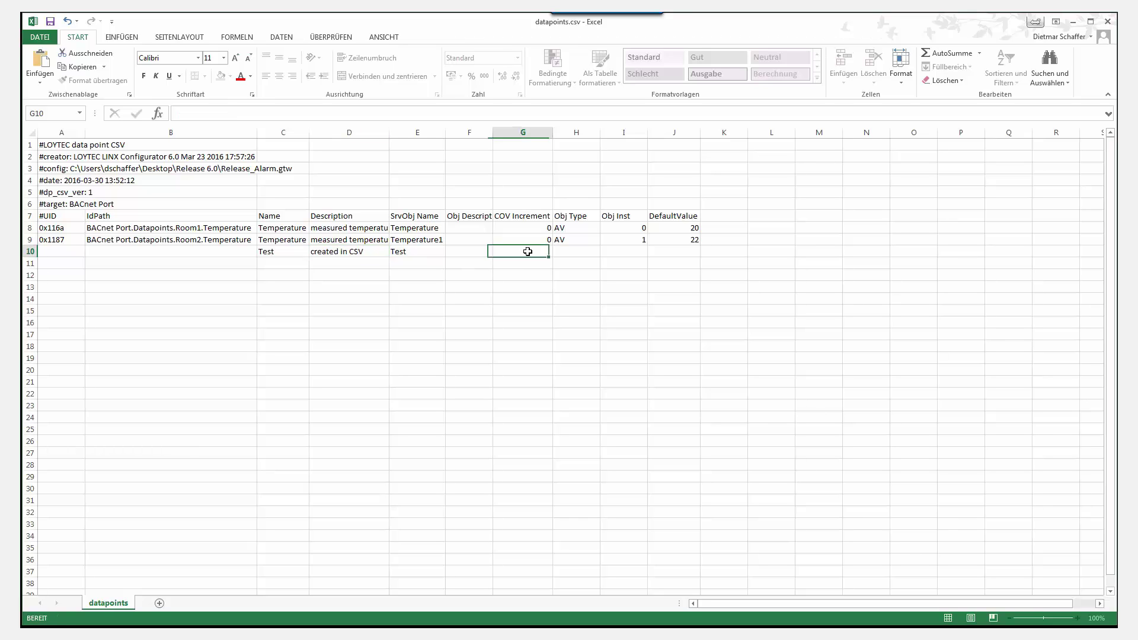
pyautogui.write('0')
pyautogui.click(567, 251)
pyautogui.write('AV')
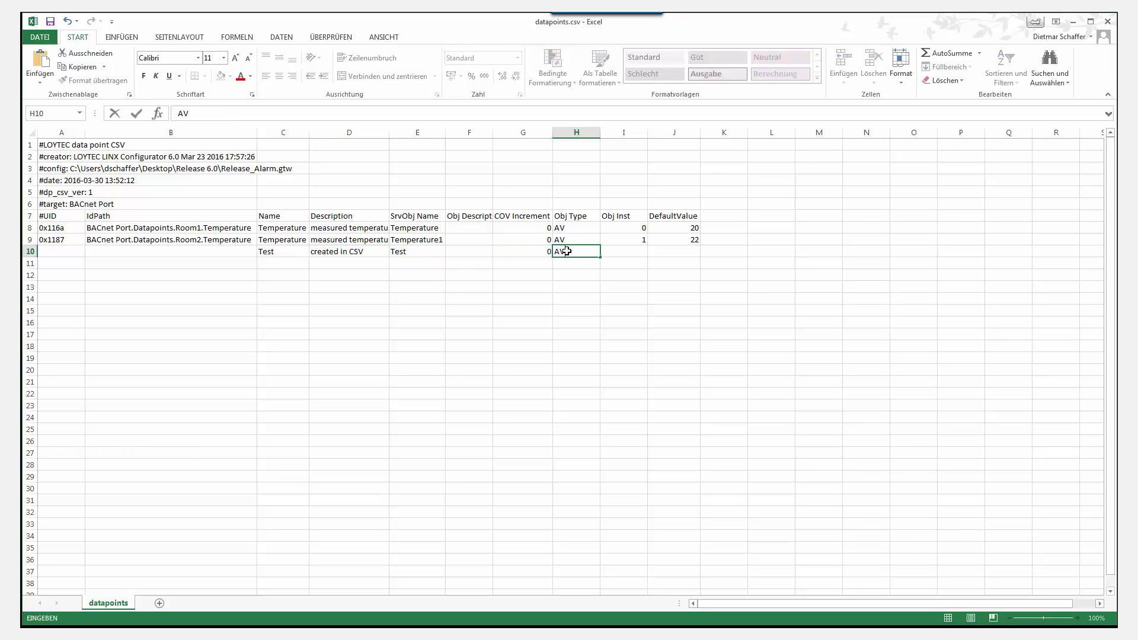
pyautogui.click(617, 251)
pyautogui.write('2')
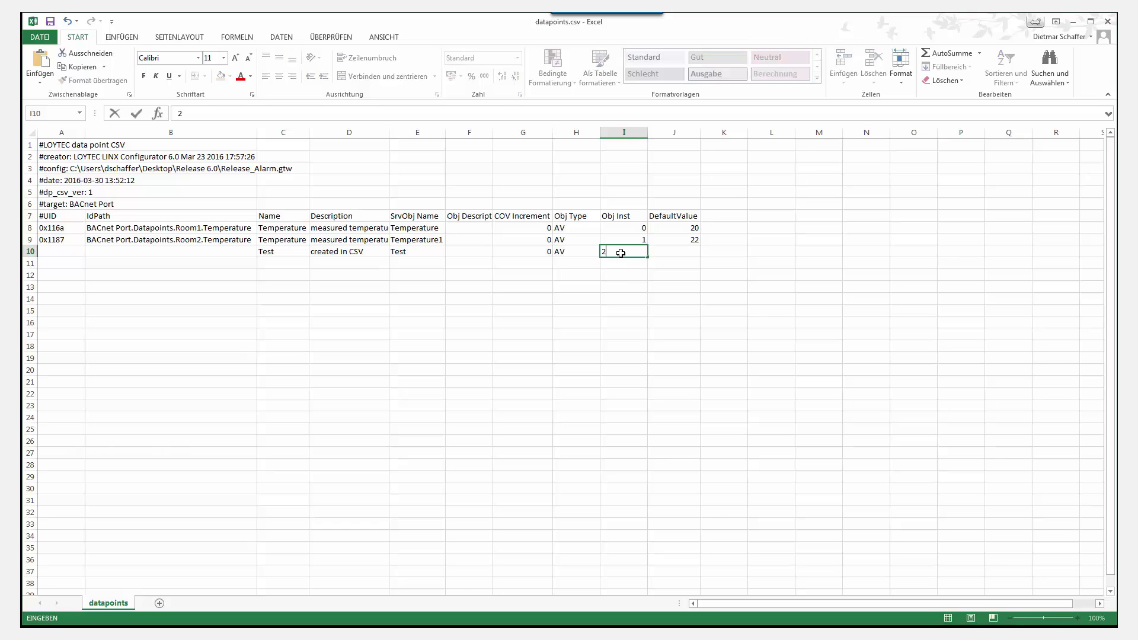
pyautogui.click(659, 253)
pyautogui.write('25')
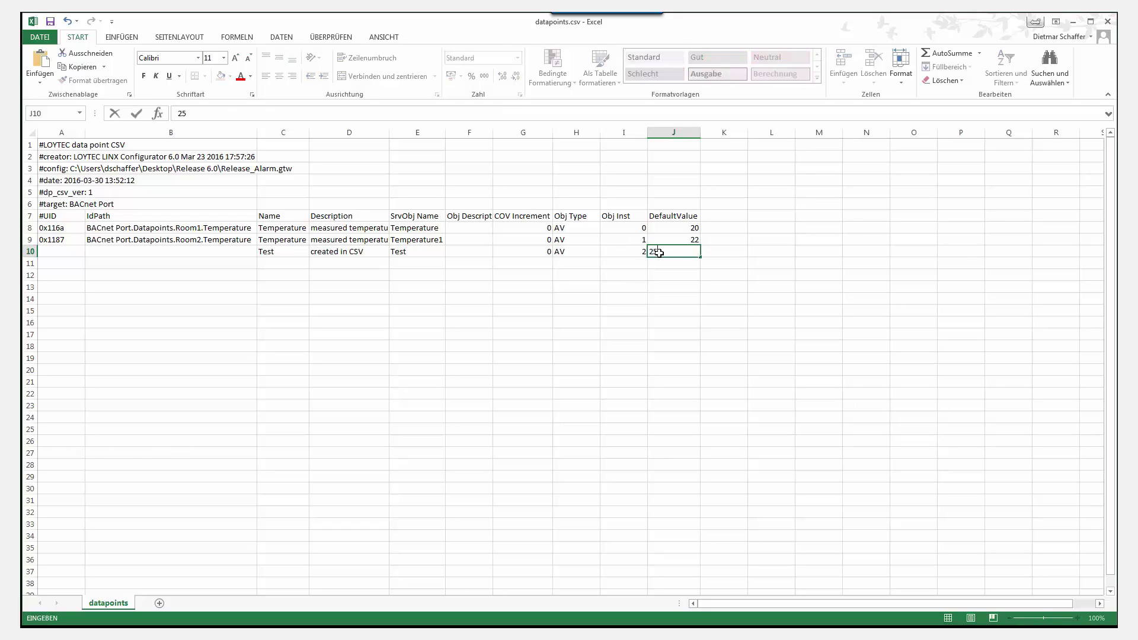
pyautogui.press('Return')
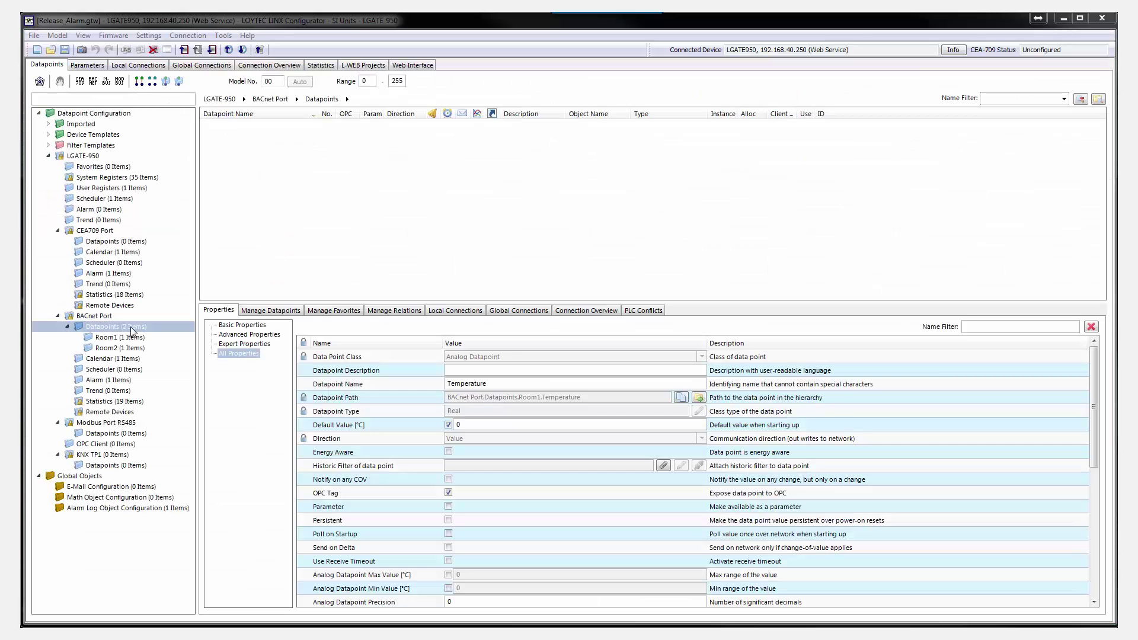
# - Import datapoints.csv into the BACnet Port Datapoints folder, creating one datapoint and modifying two
pyautogui.rightClick(131, 328)
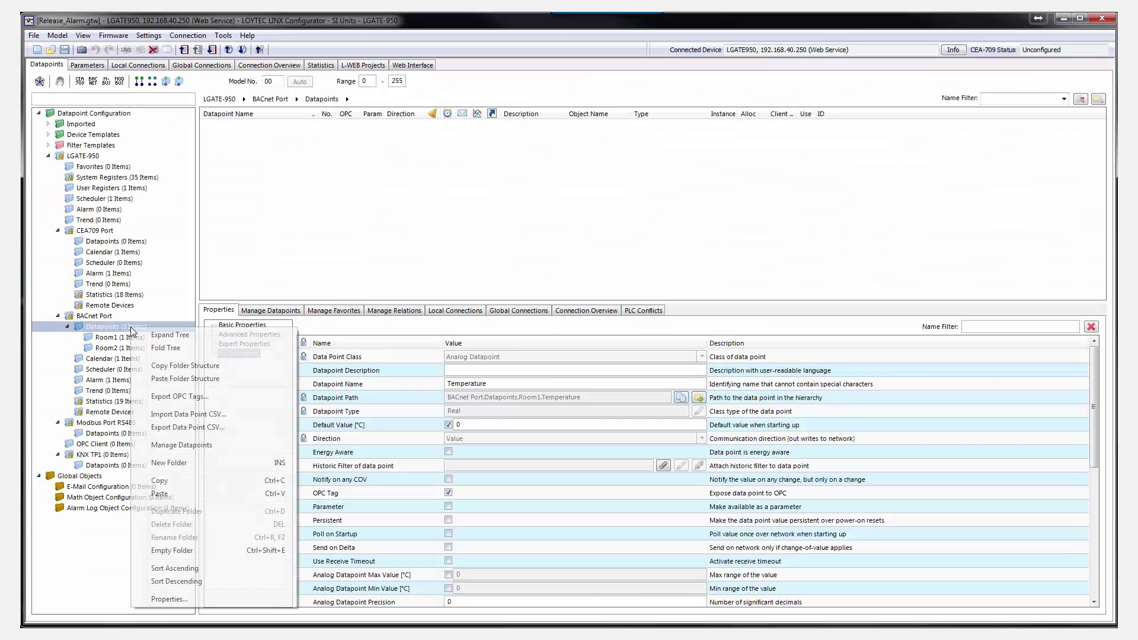
pyautogui.click(170, 414)
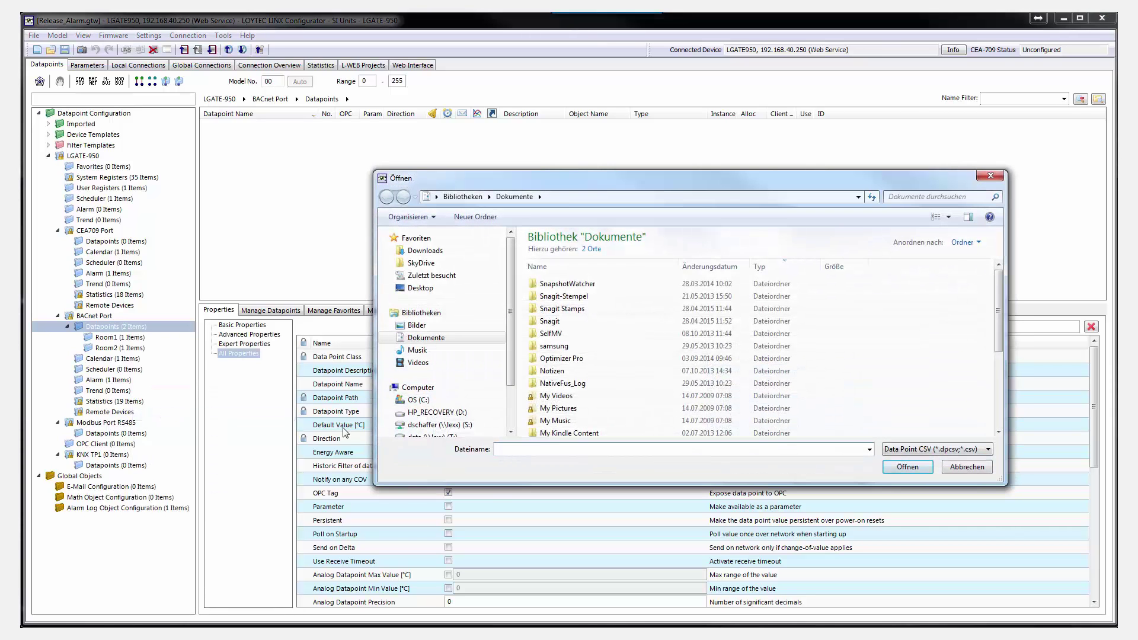
pyautogui.write('d')
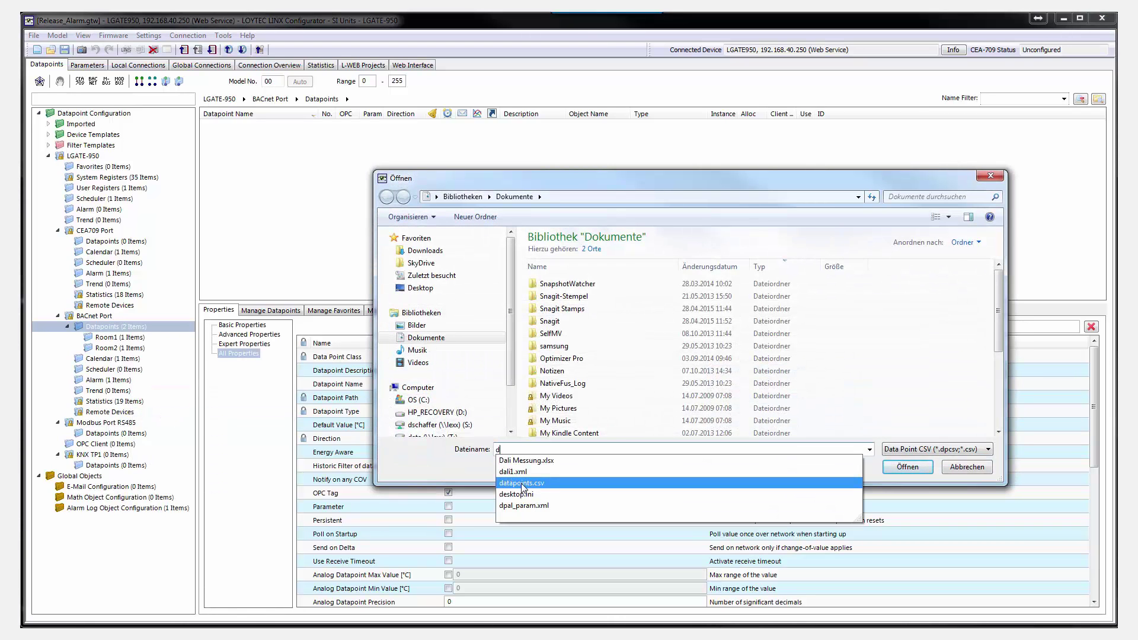
pyautogui.click(521, 483)
pyautogui.click(907, 468)
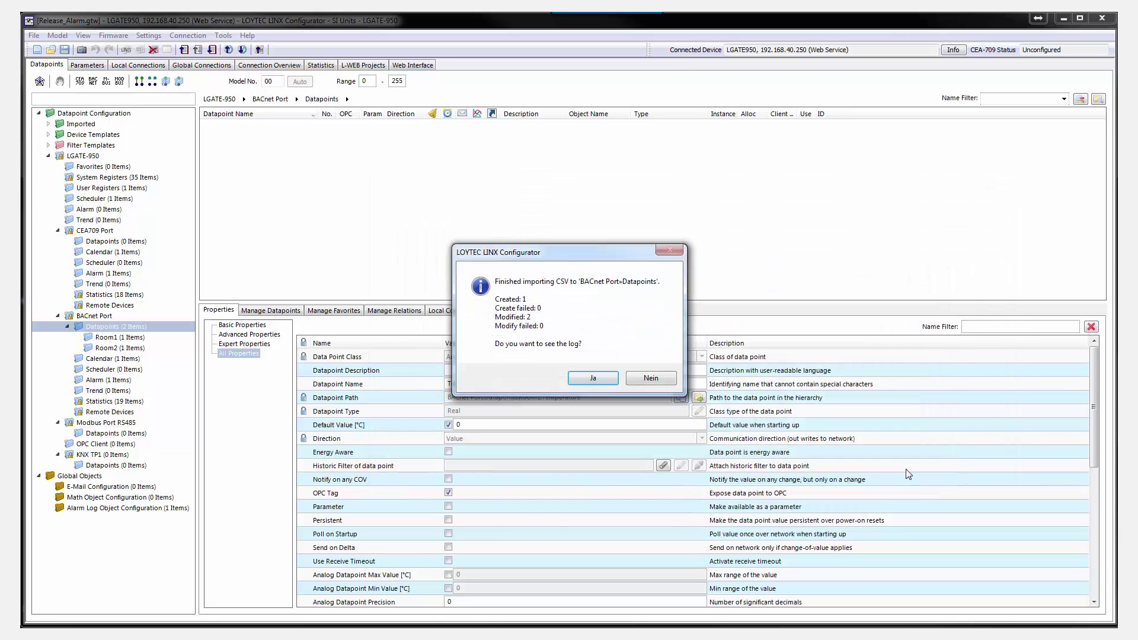
# - Skip the import log and check the Test, Room1 and Room2 Temperature datapoints' imported values
pyautogui.click(647, 381)
pyautogui.click(229, 128)
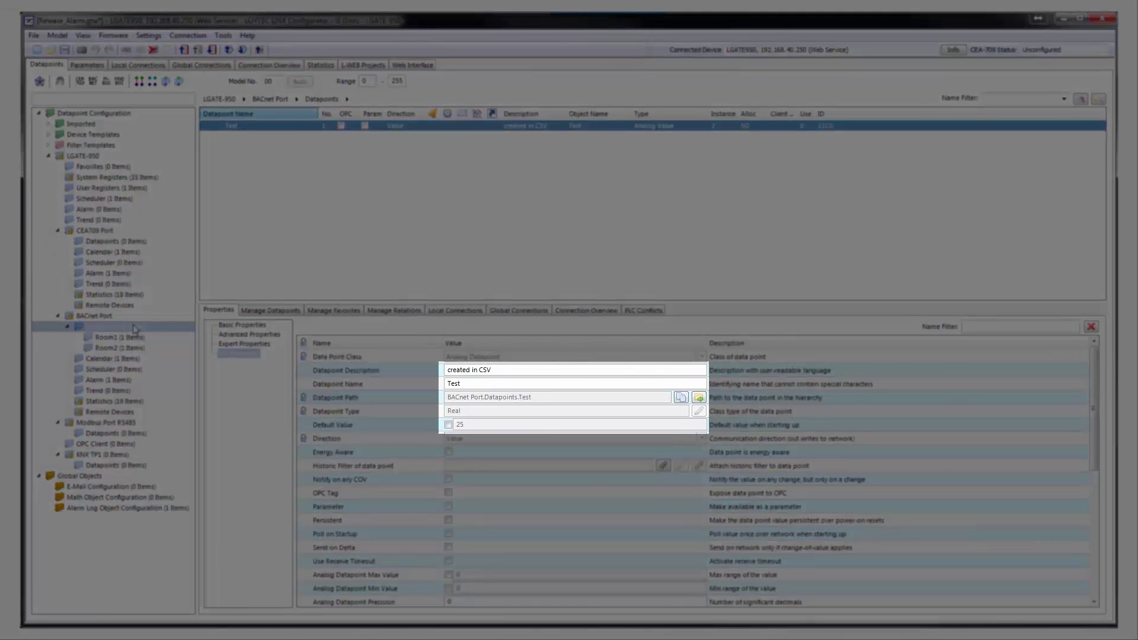
pyautogui.click(108, 330)
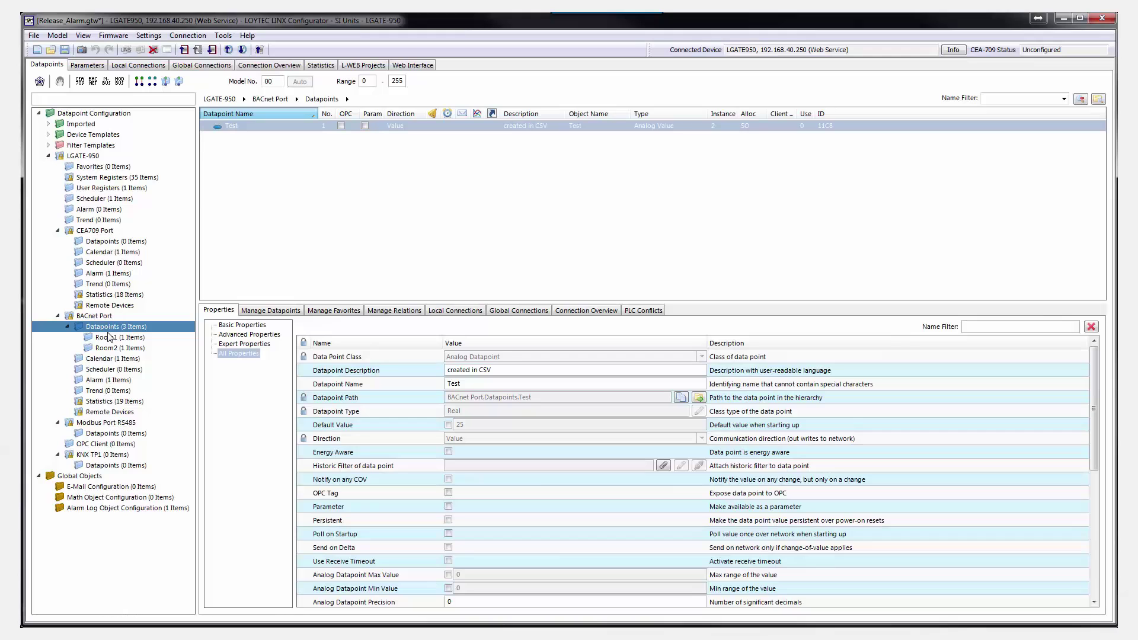
pyautogui.click(107, 337)
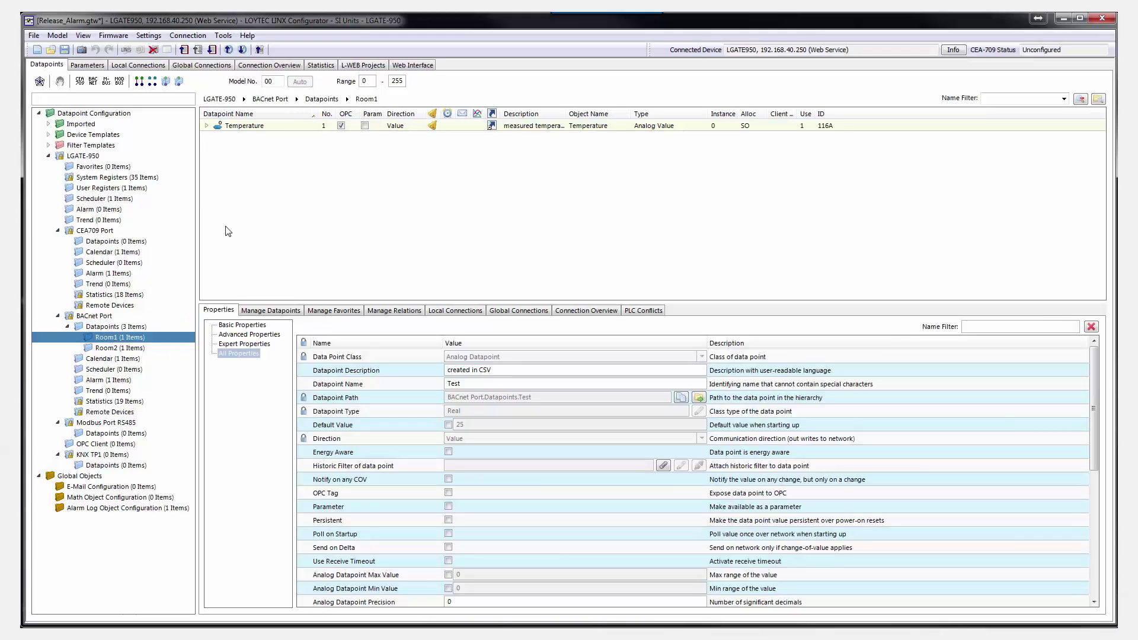
pyautogui.click(258, 126)
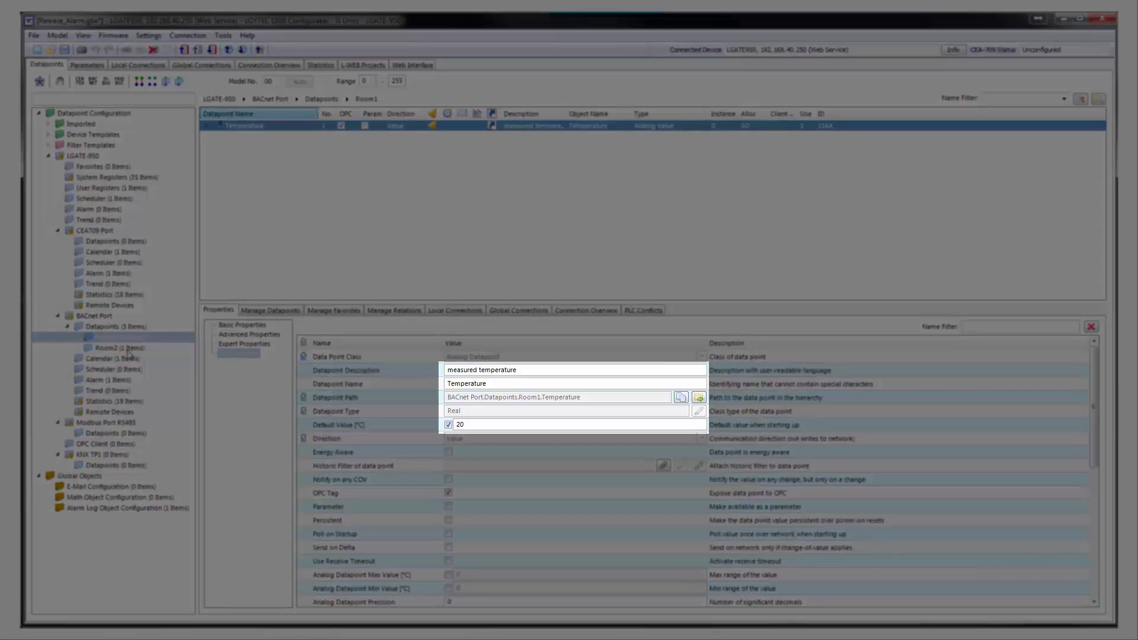
pyautogui.click(128, 348)
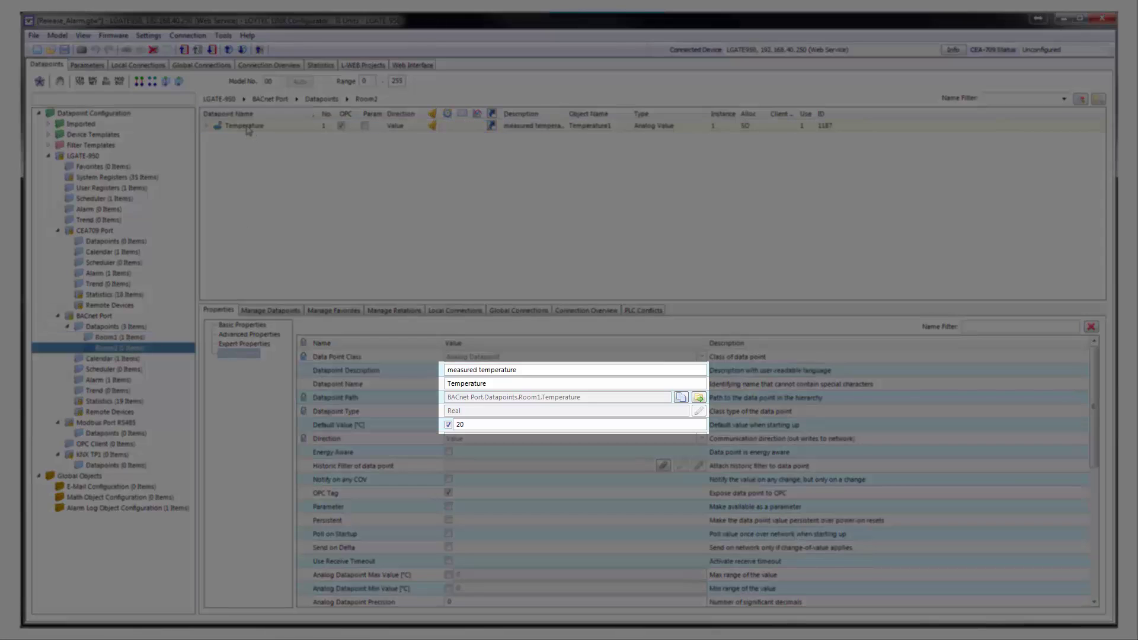
pyautogui.click(247, 127)
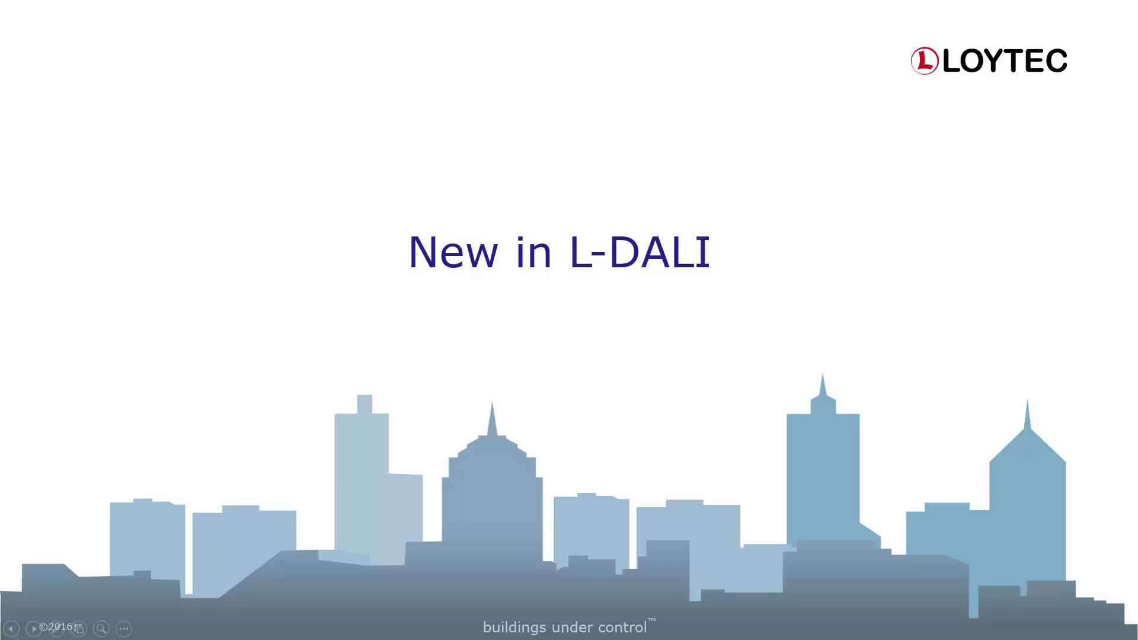
# - Advance the slide show to the DALI Buttons on BACnet slide
pyautogui.press('Right')
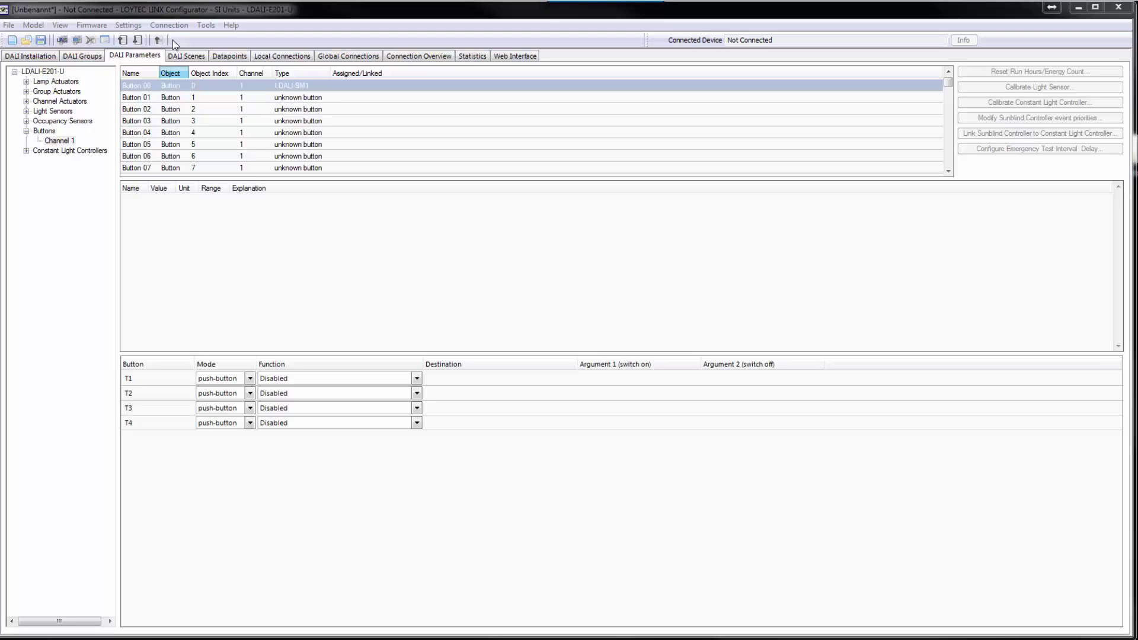
# - Review the BACnet button options in Project Settings and confirm them
pyautogui.click(127, 25)
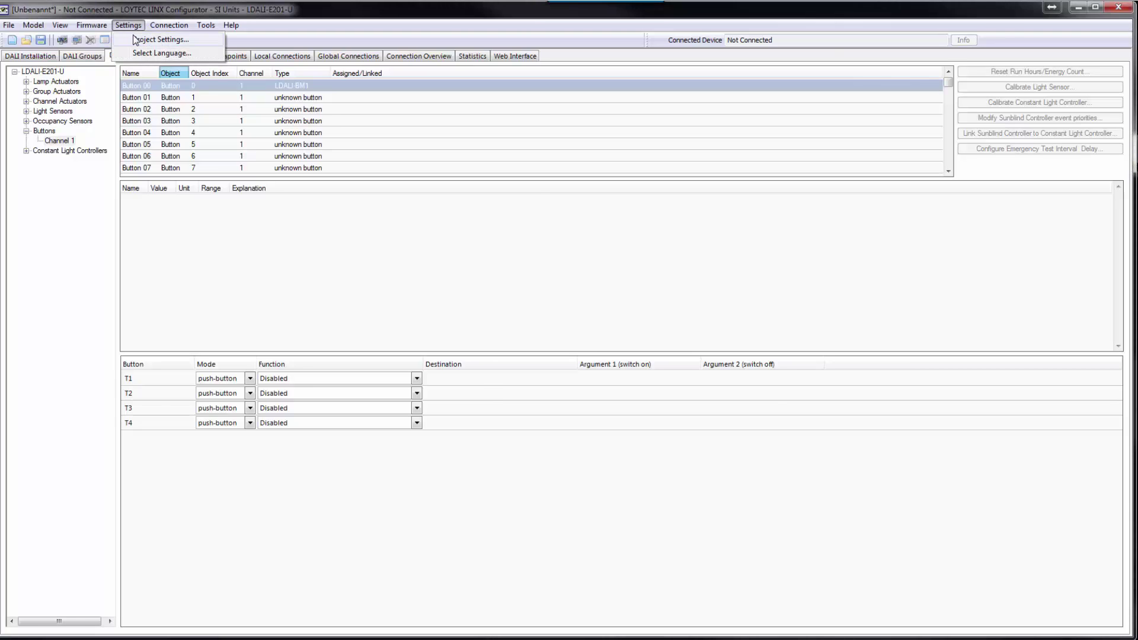
pyautogui.click(137, 39)
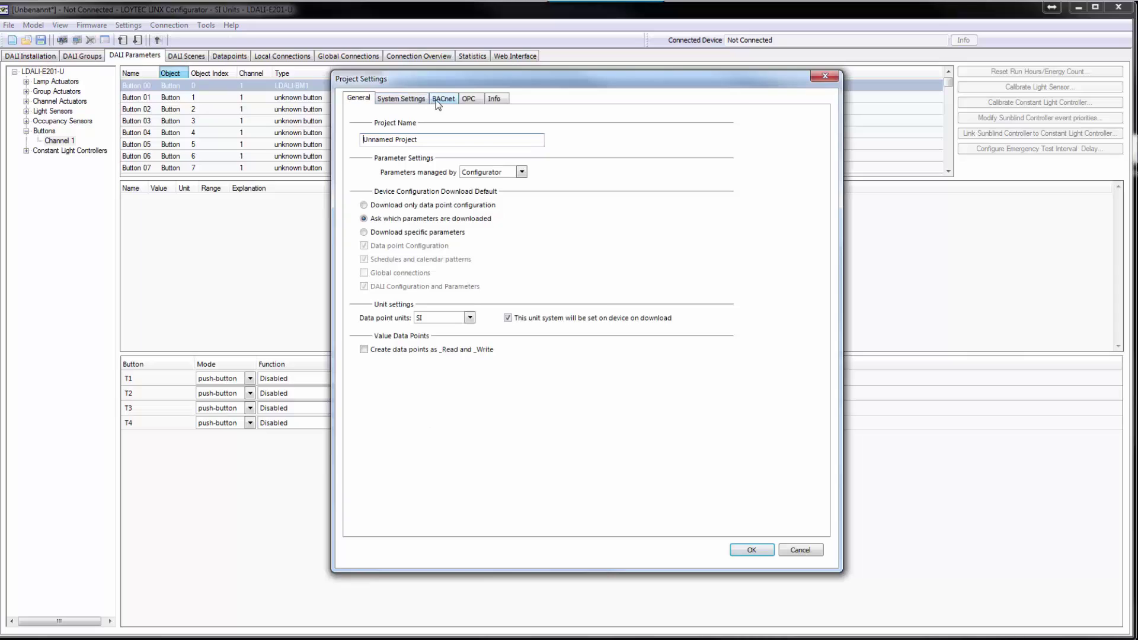
pyautogui.click(439, 101)
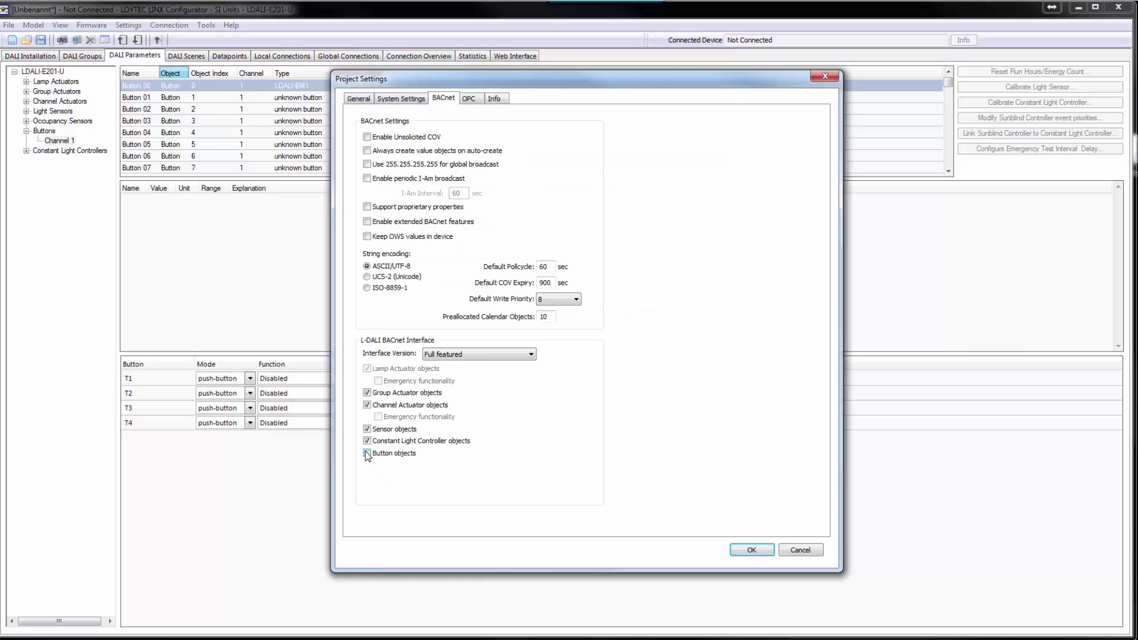
pyautogui.click(752, 549)
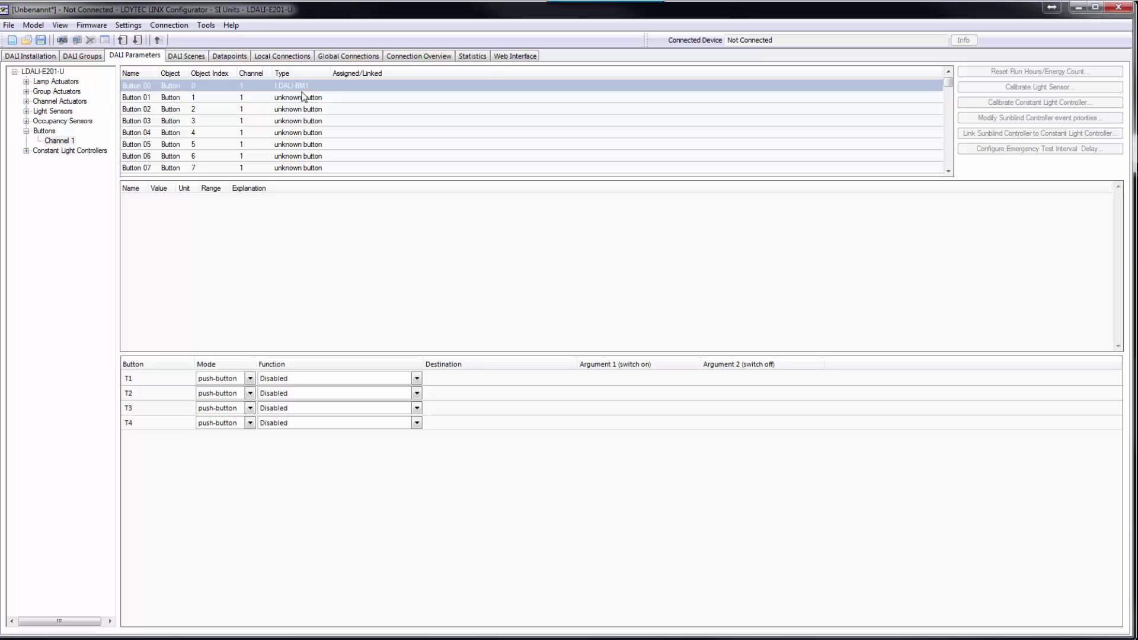
# - Set the T1 and T3 button functions to Network data point
pyautogui.click(297, 379)
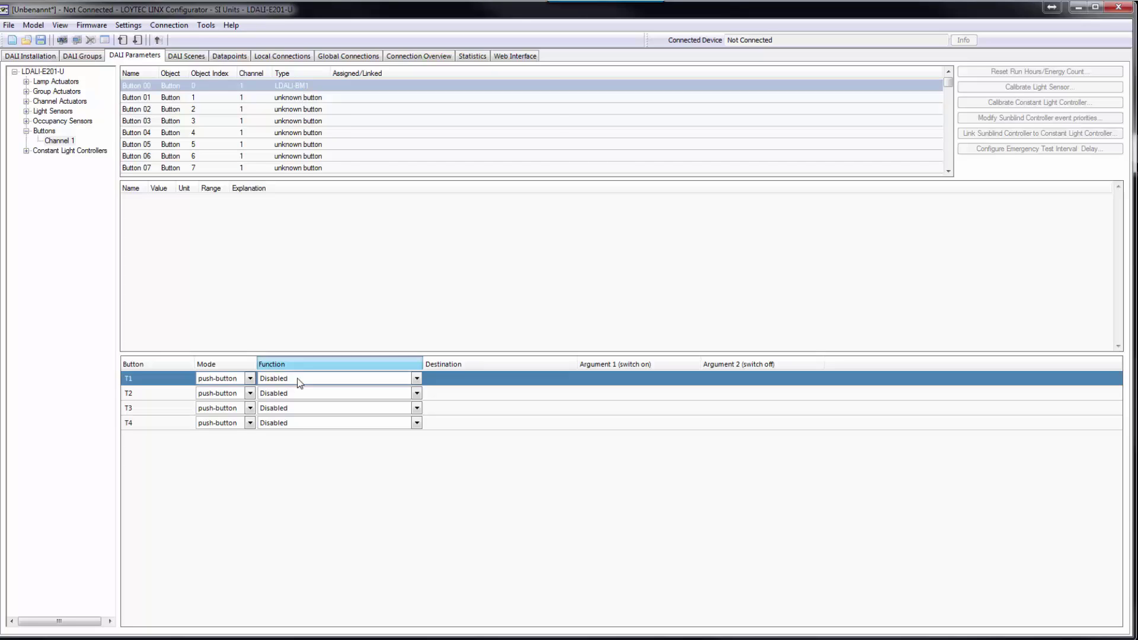
pyautogui.click(297, 379)
pyautogui.click(305, 398)
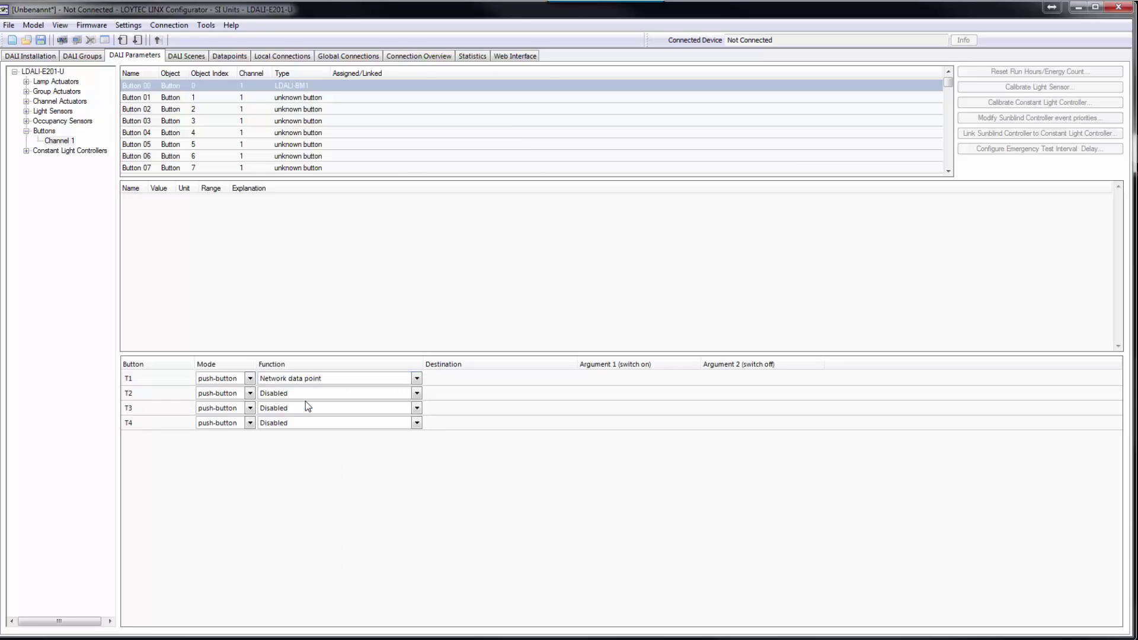
pyautogui.click(303, 404)
pyautogui.click(303, 405)
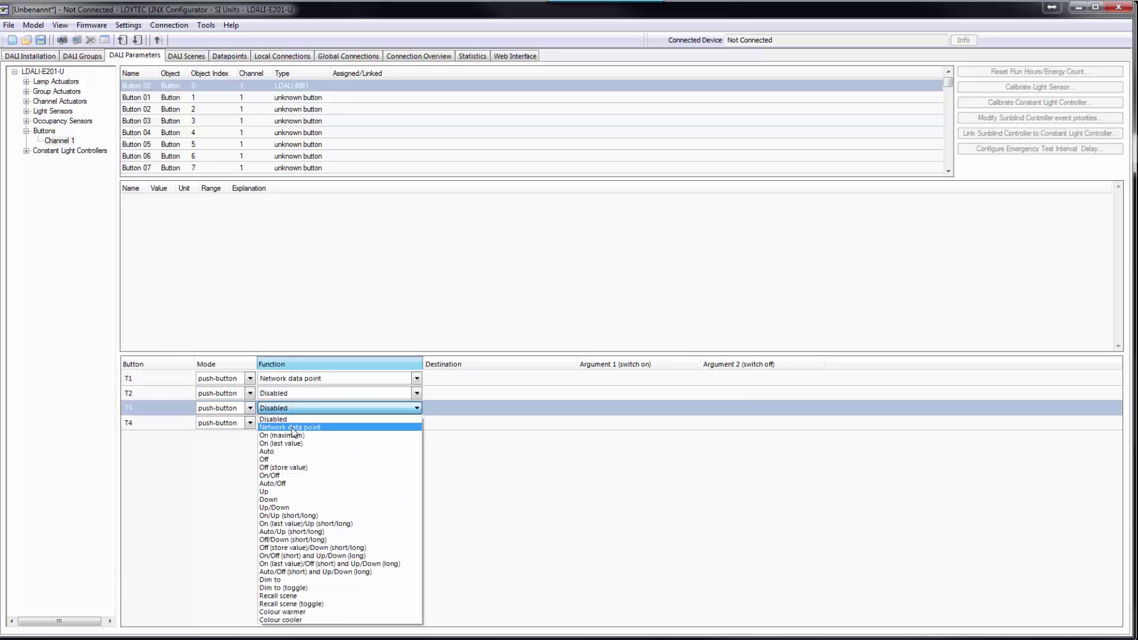
pyautogui.click(292, 428)
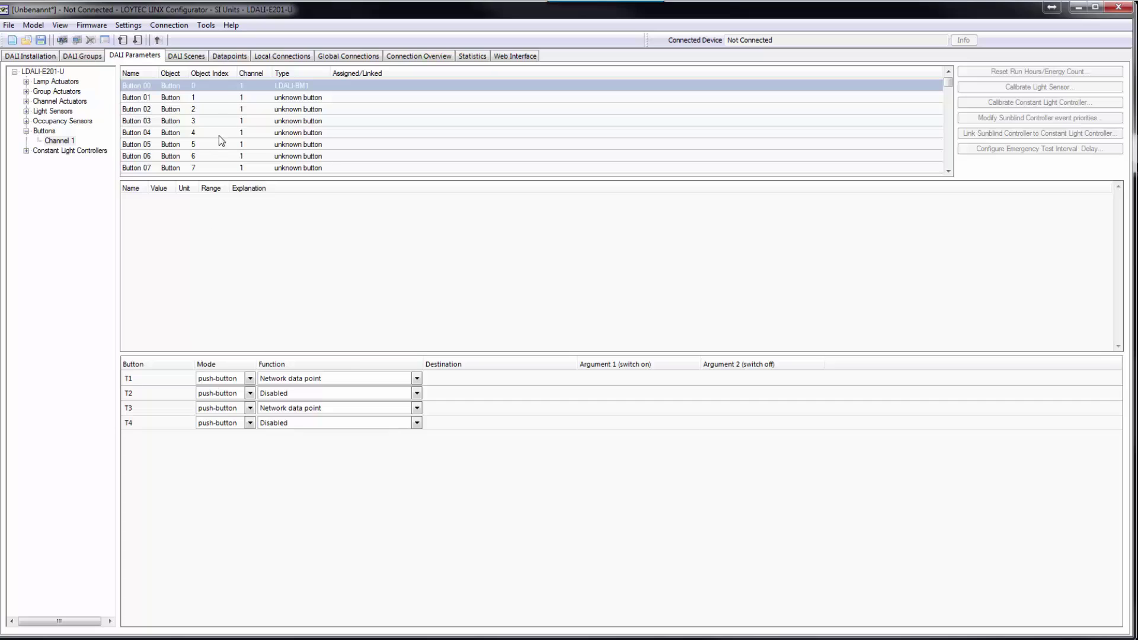
pyautogui.click(225, 56)
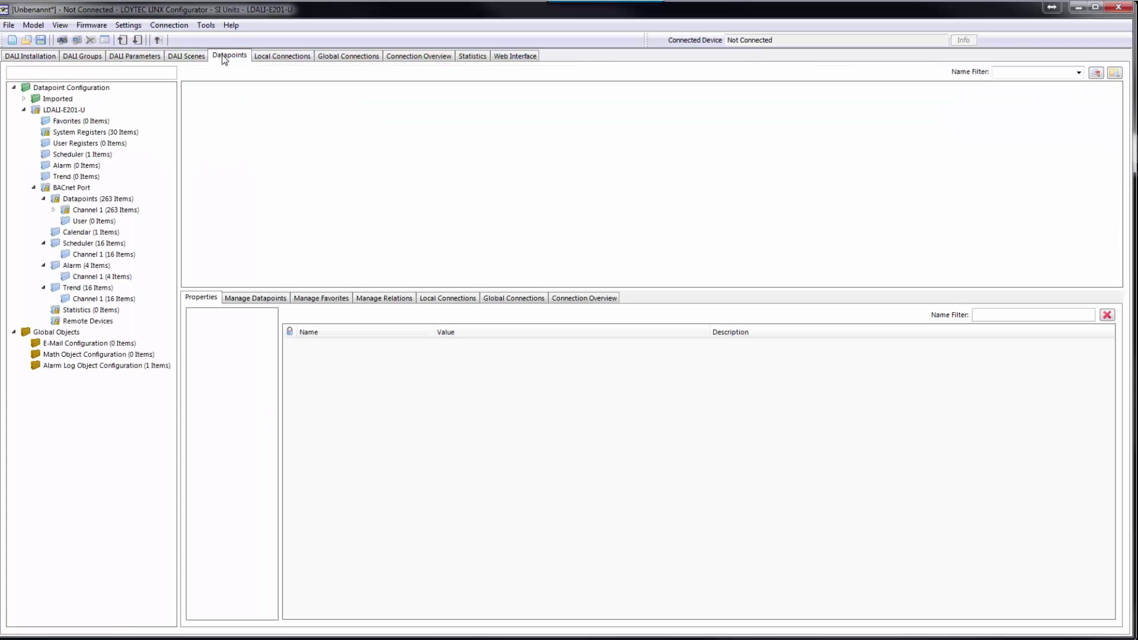
# - Expand Channel 1 > Buttons in the BACnet datapoints and list Button 0's T1 and T3 datapoints
pyautogui.click(54, 210)
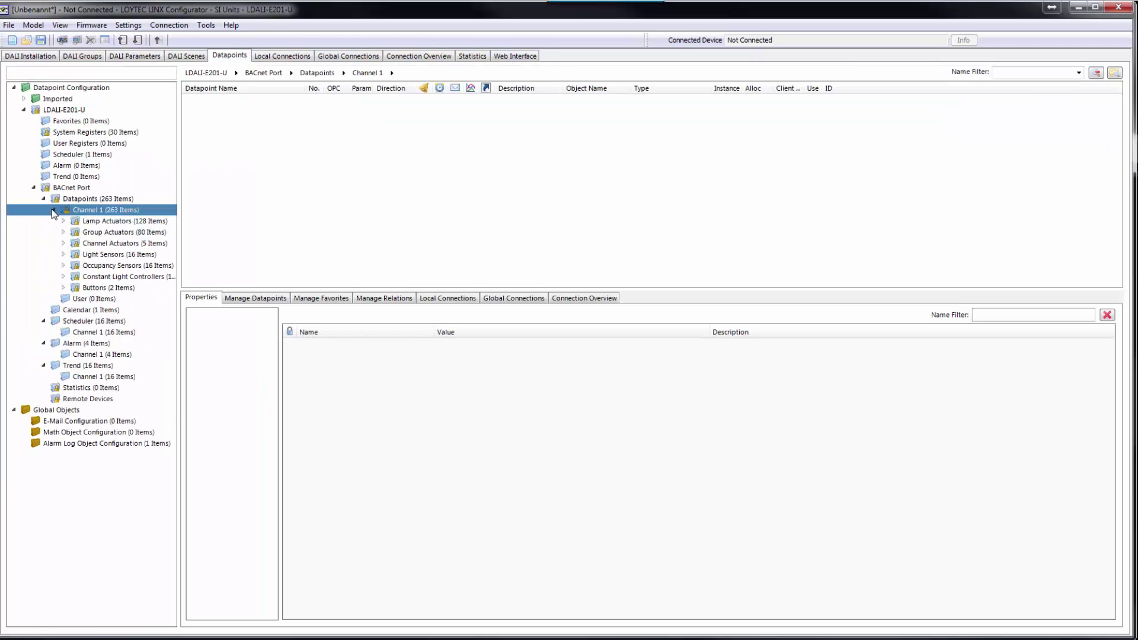
pyautogui.click(111, 289)
pyautogui.click(63, 288)
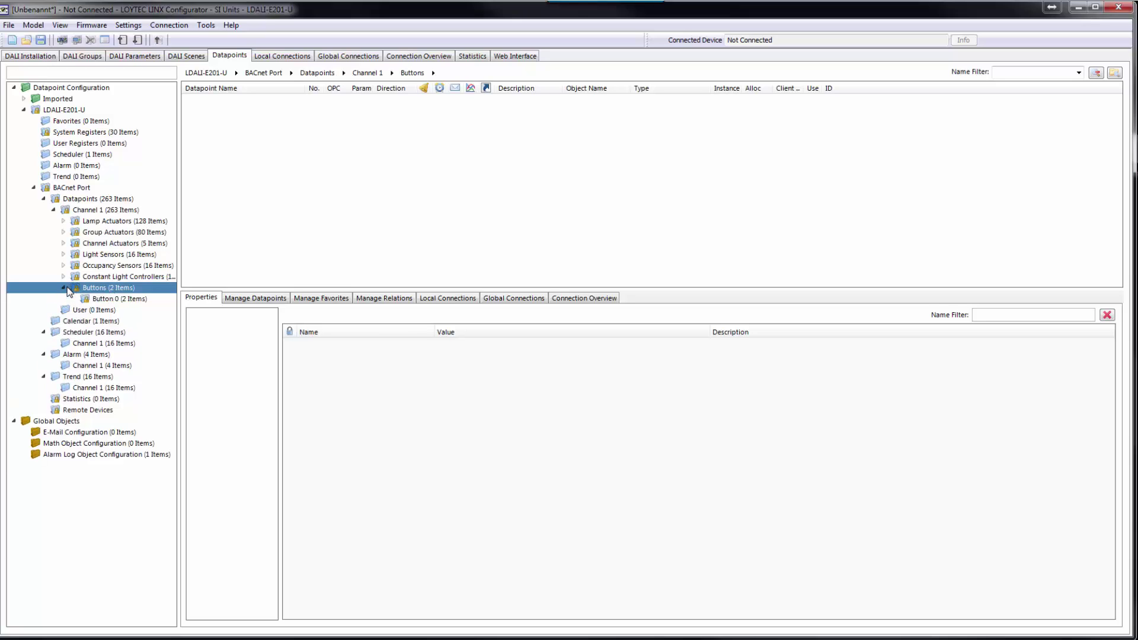
pyautogui.click(113, 299)
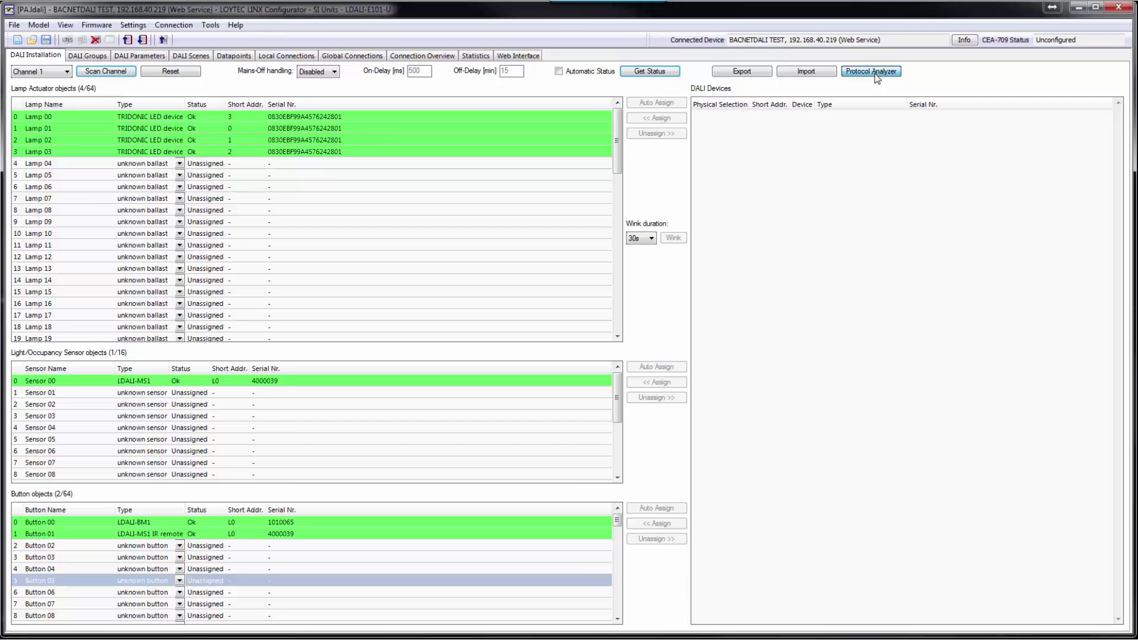
pyautogui.click(876, 74)
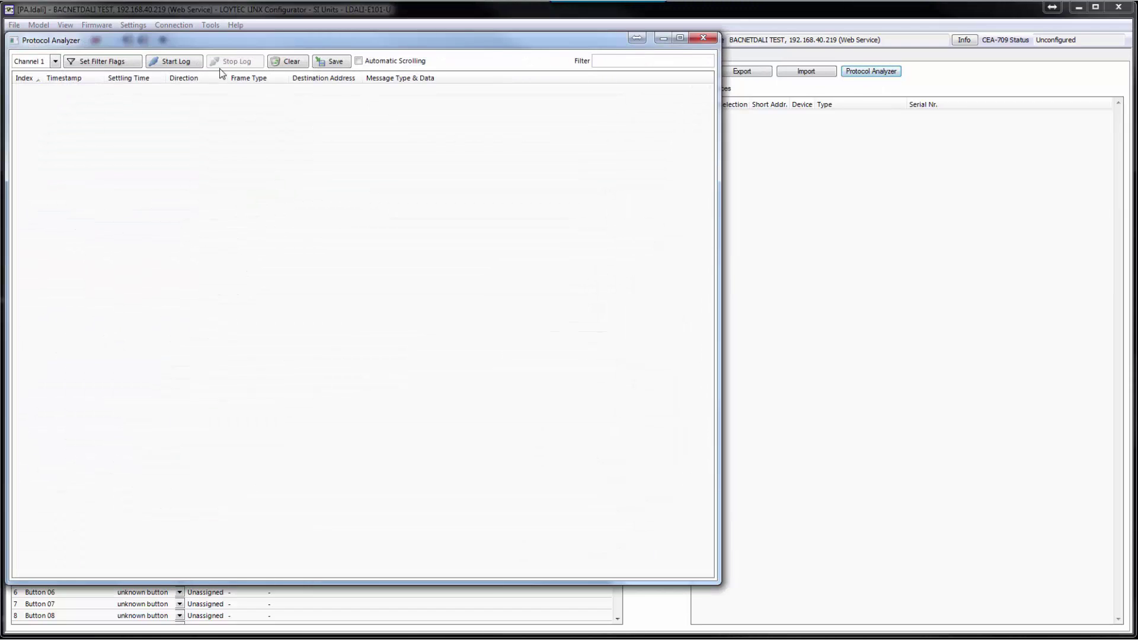
pyautogui.click(175, 66)
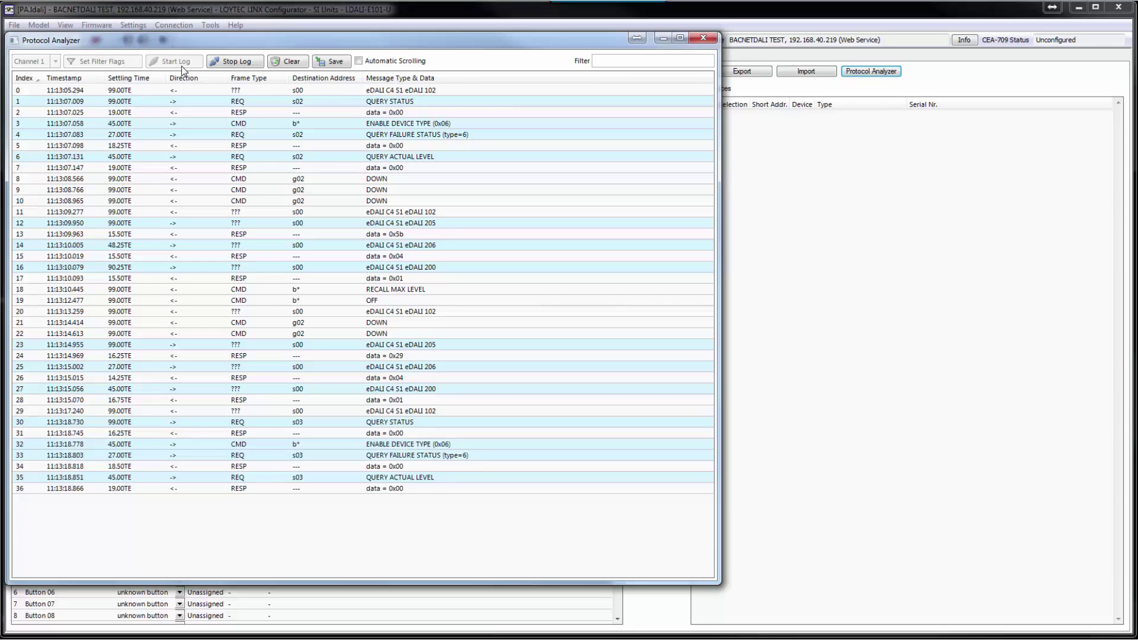
pyautogui.click(225, 64)
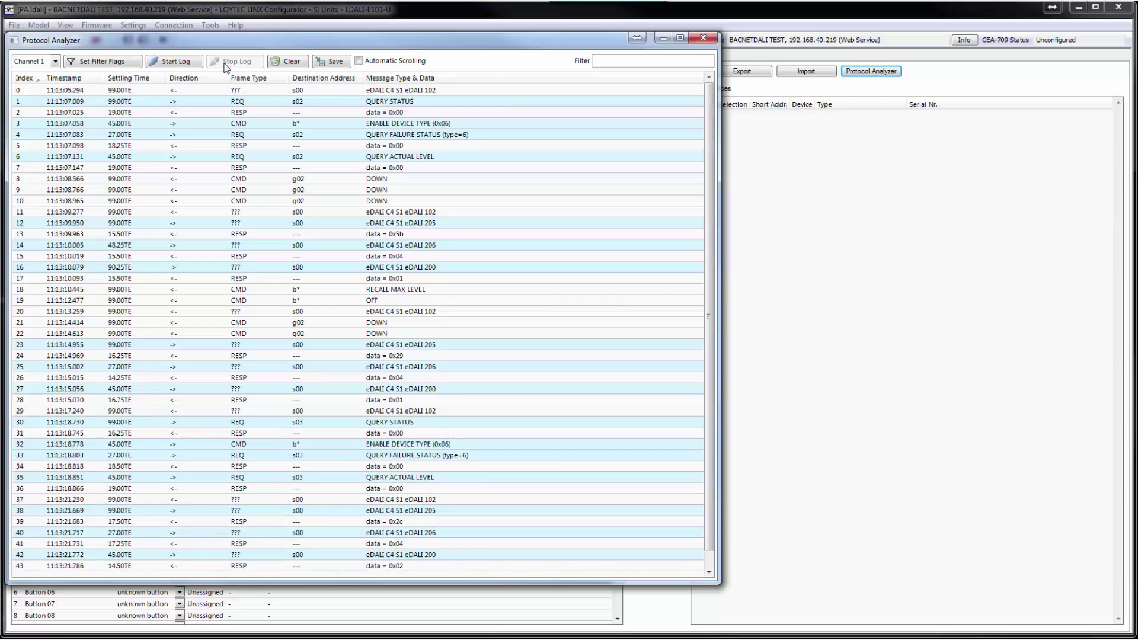
pyautogui.click(110, 61)
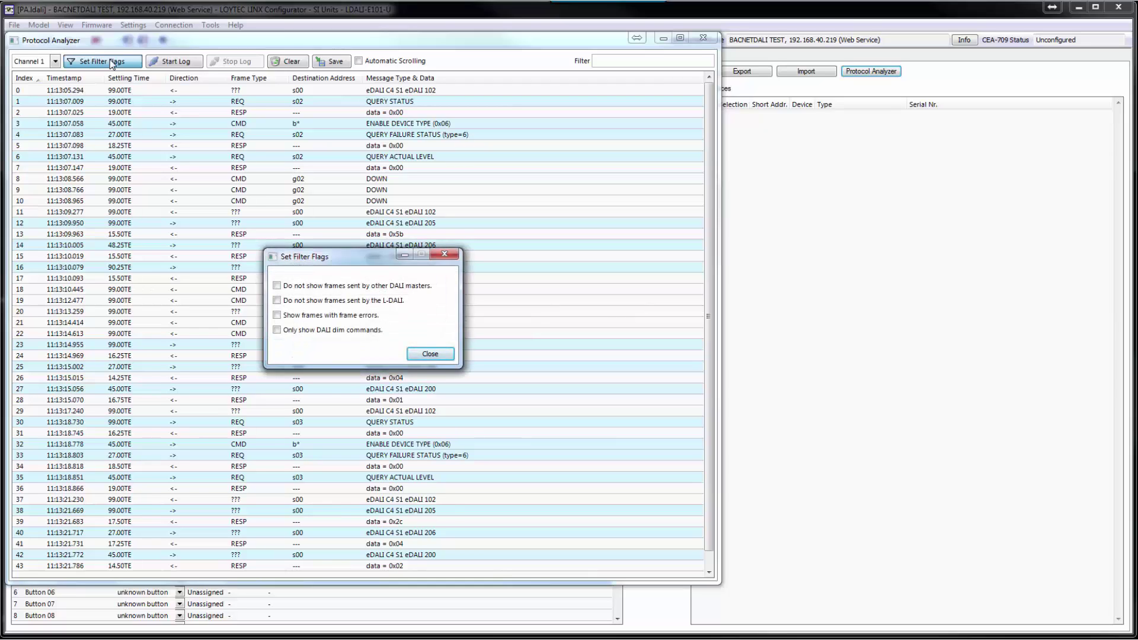
pyautogui.click(430, 354)
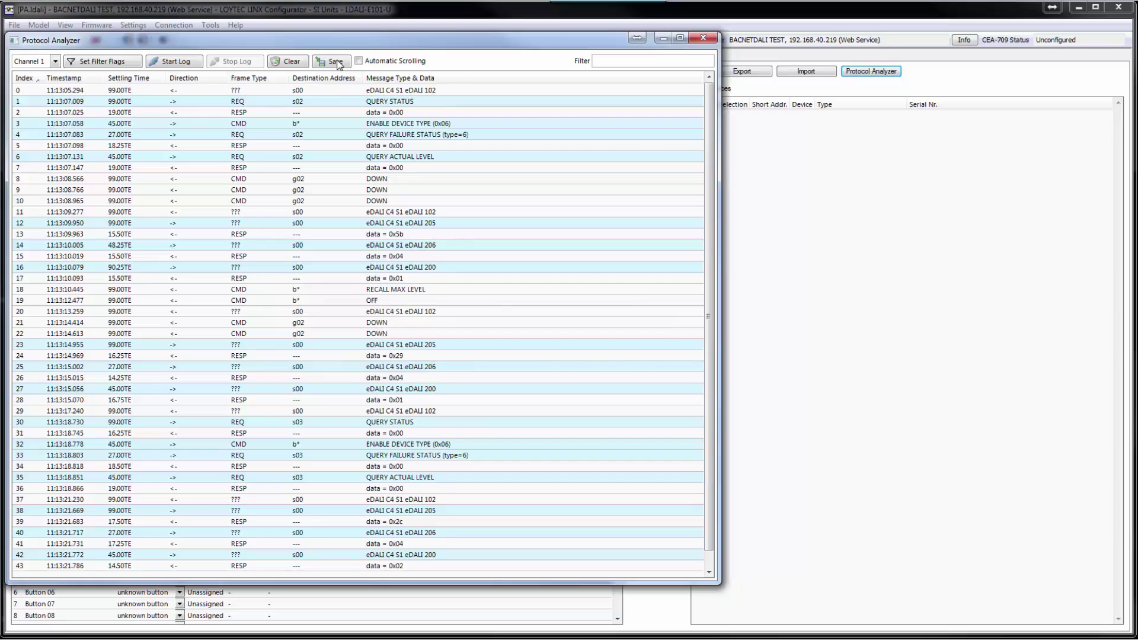
pyautogui.click(702, 38)
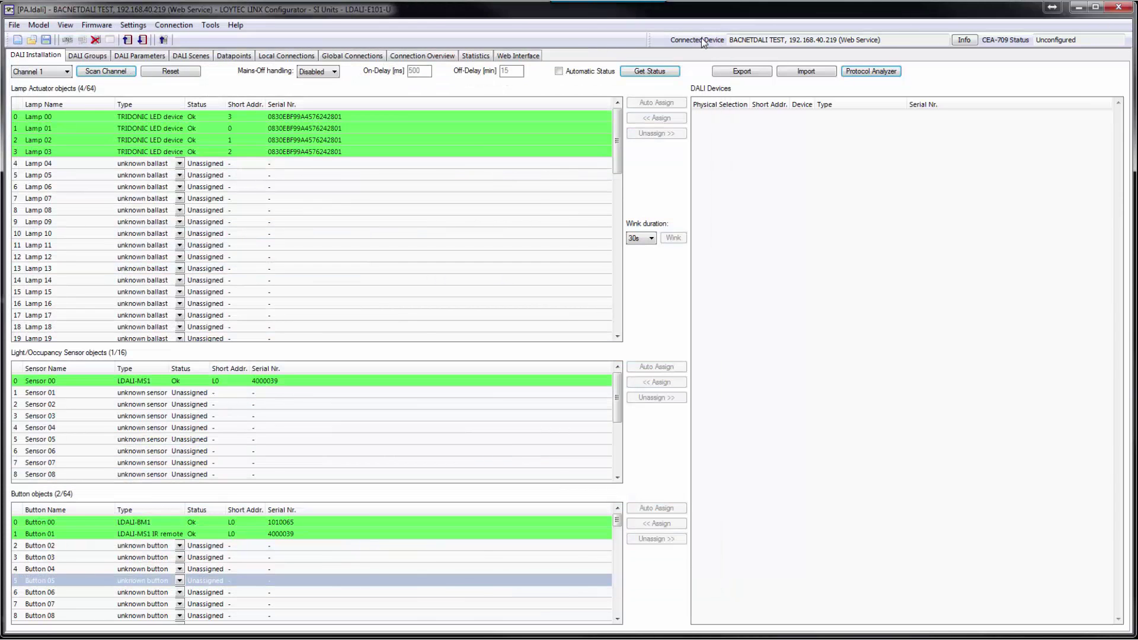
pyautogui.click(516, 55)
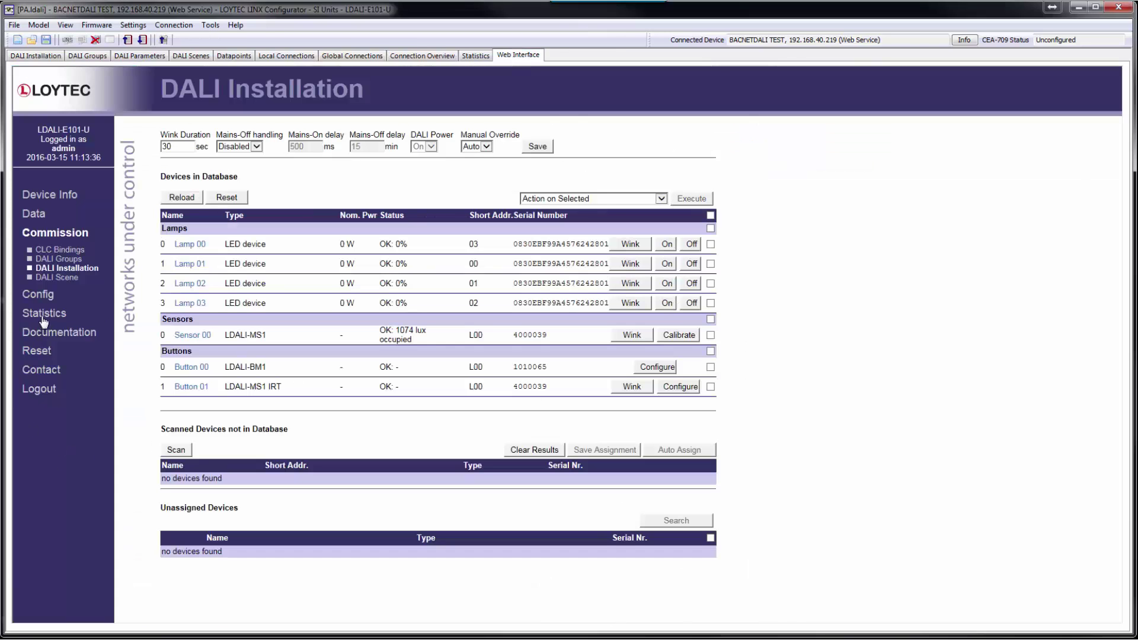
# - Go to Statistics > DALI in the web interface and start the DALI Protocol Analyzer capture
pyautogui.click(44, 313)
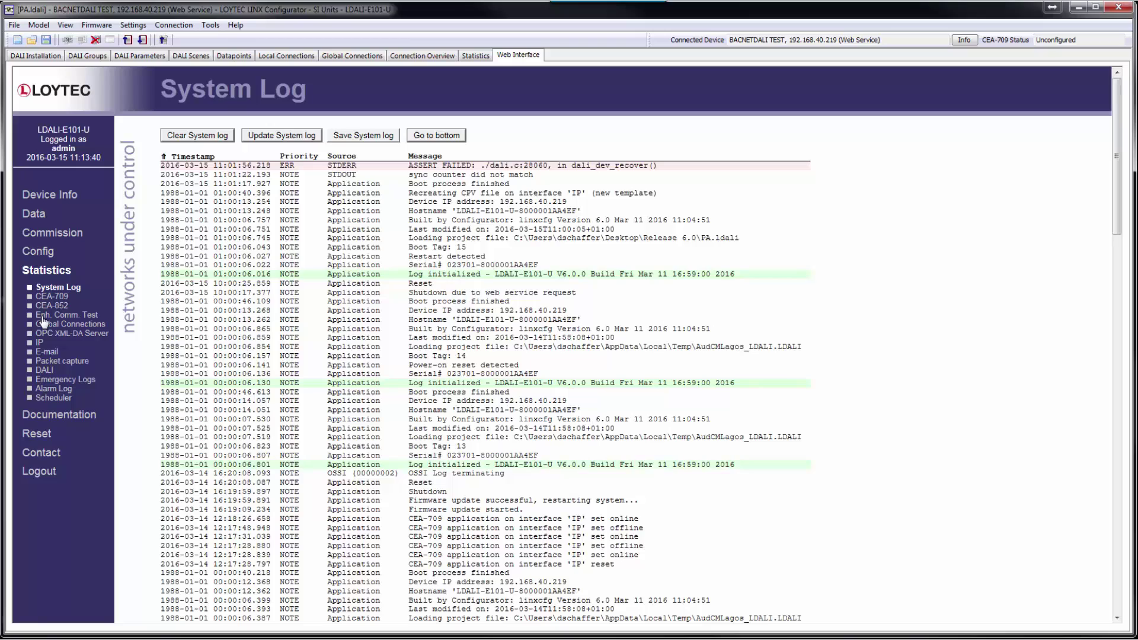
pyautogui.click(47, 368)
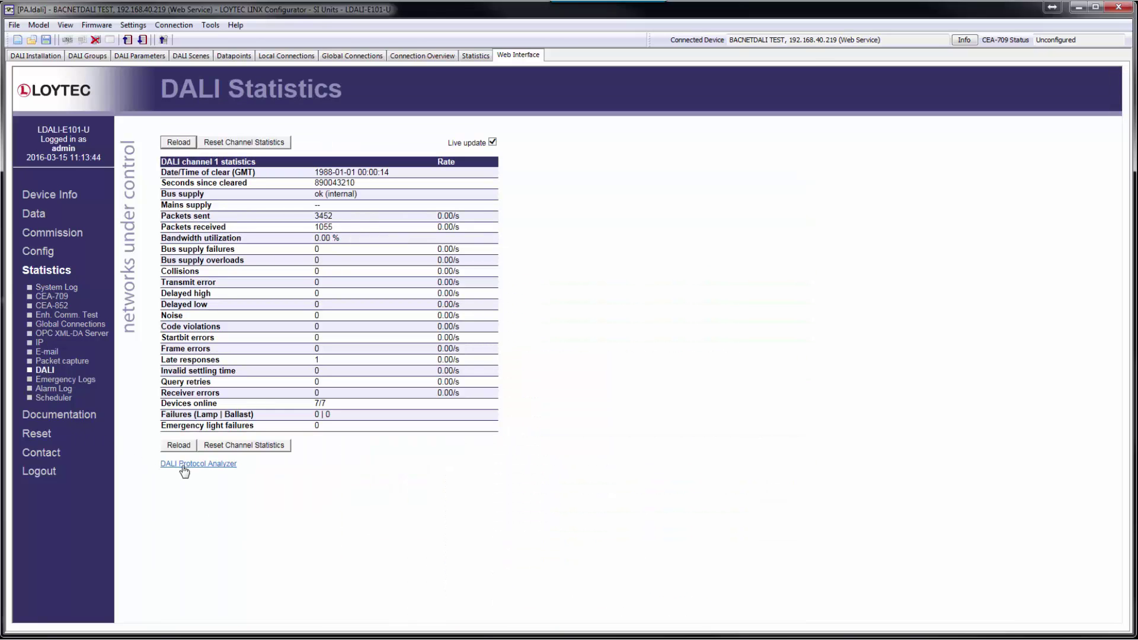
pyautogui.click(181, 464)
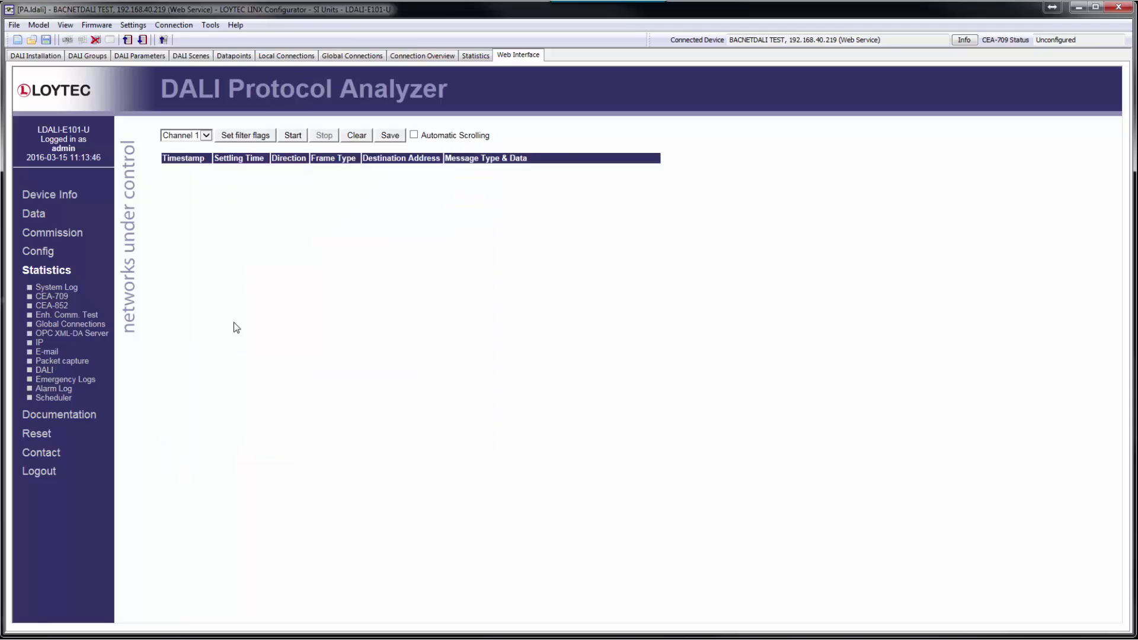
pyautogui.click(296, 135)
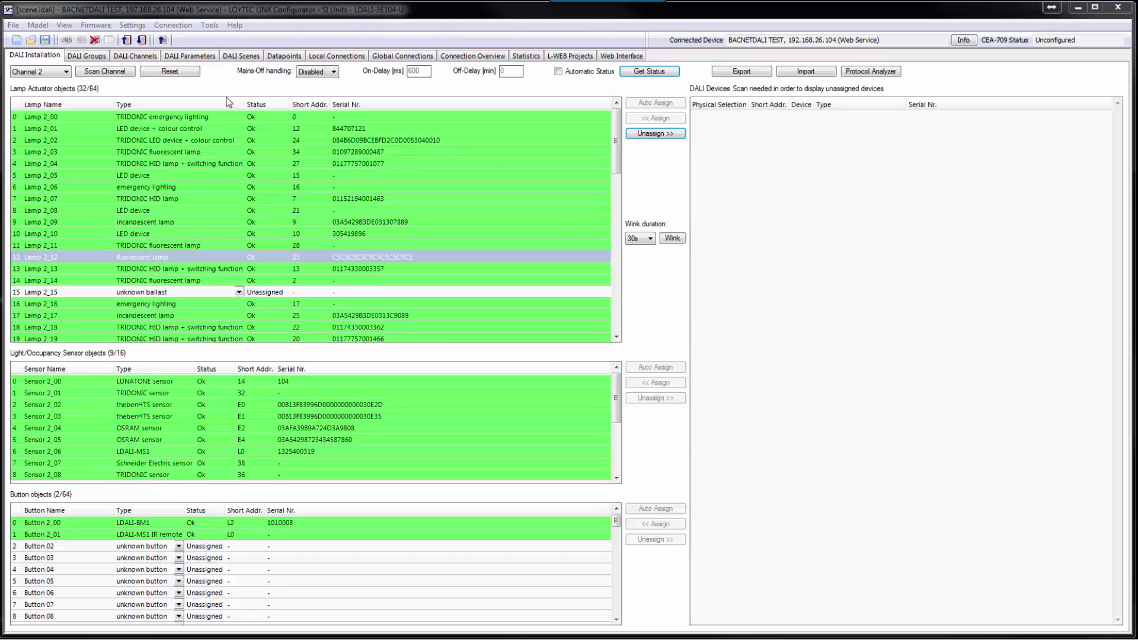
# - Set Lamp 2_00's Scene 00 level to 25
pyautogui.click(231, 56)
pyautogui.click(148, 161)
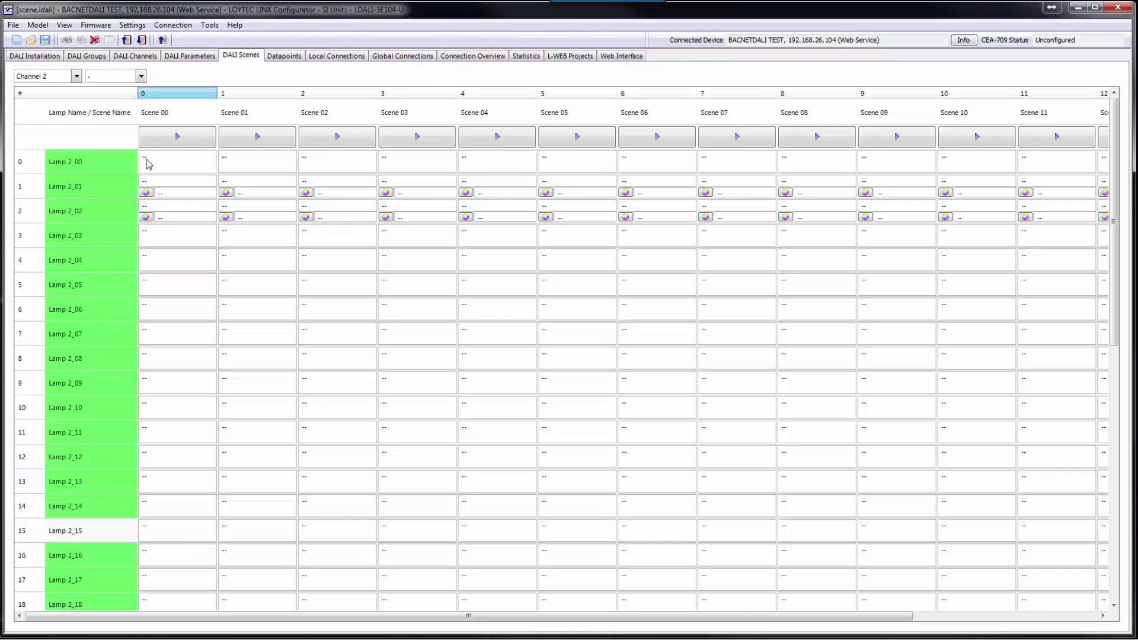
pyautogui.write('25')
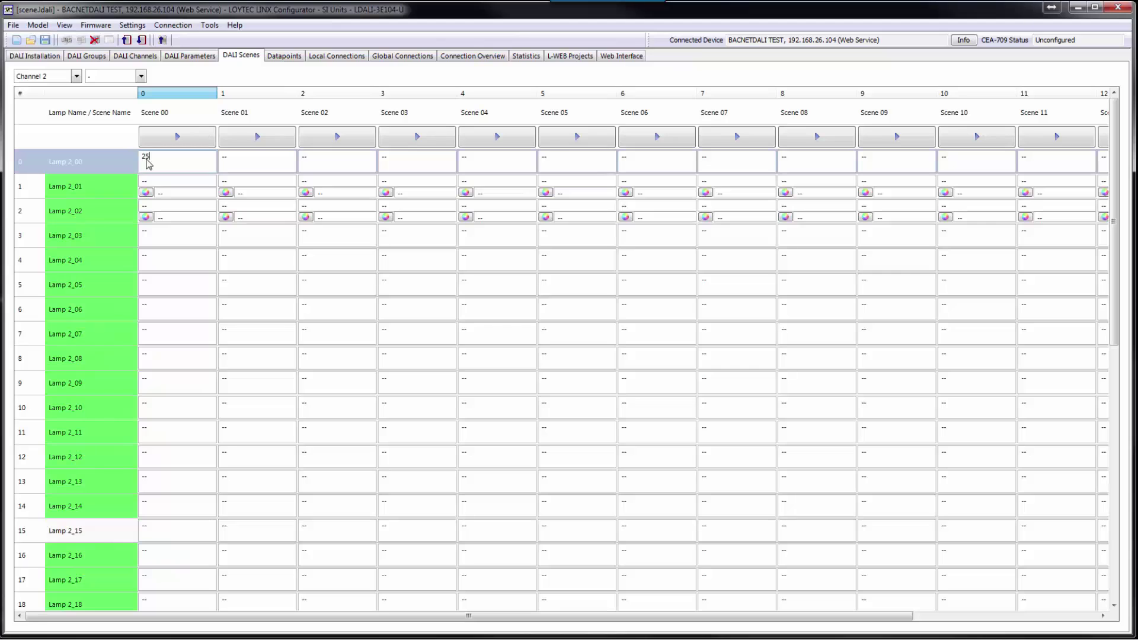
pyautogui.press('Return')
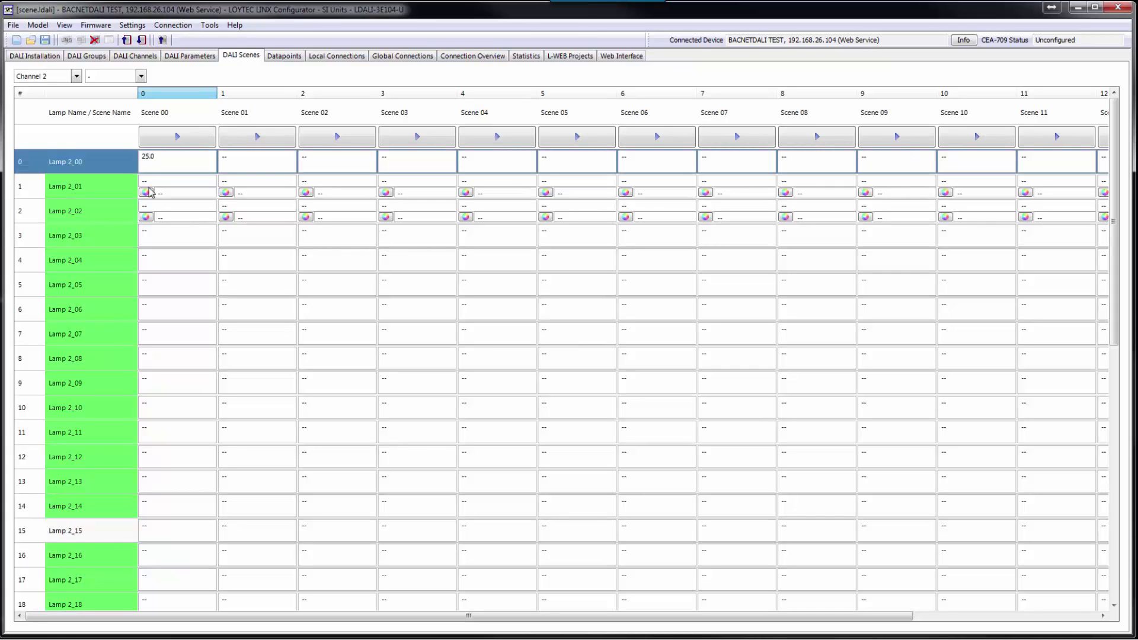
# - Give Lamp 2_01 an 884 K colour temperature and level 100 in Scene 00
pyautogui.click(146, 192)
pyautogui.click(465, 118)
pyautogui.write('884')
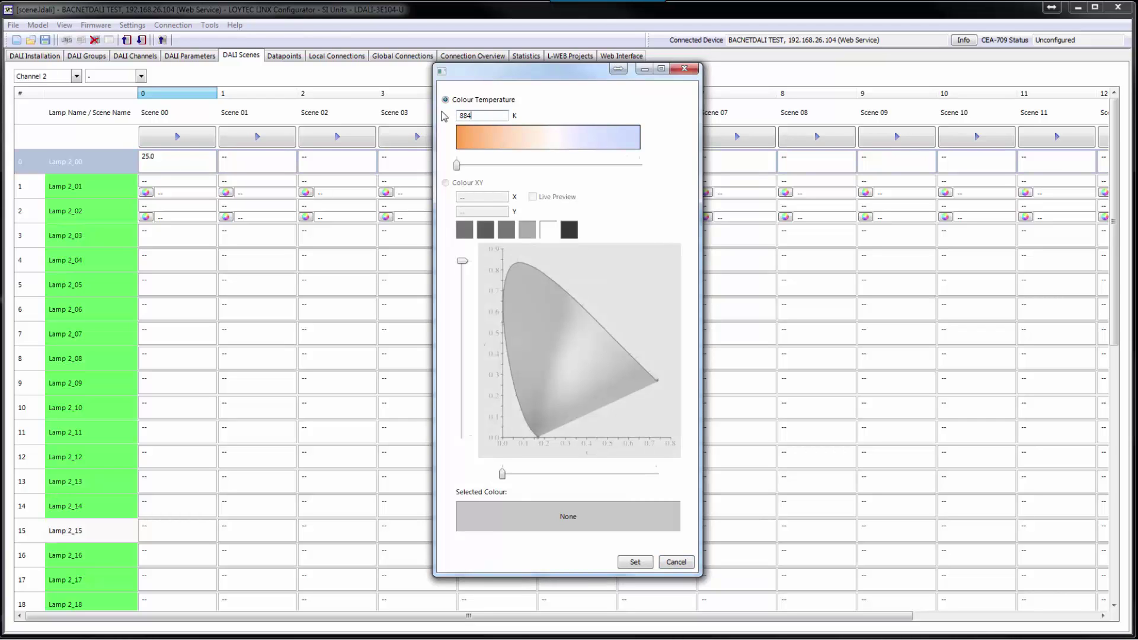
pyautogui.click(635, 562)
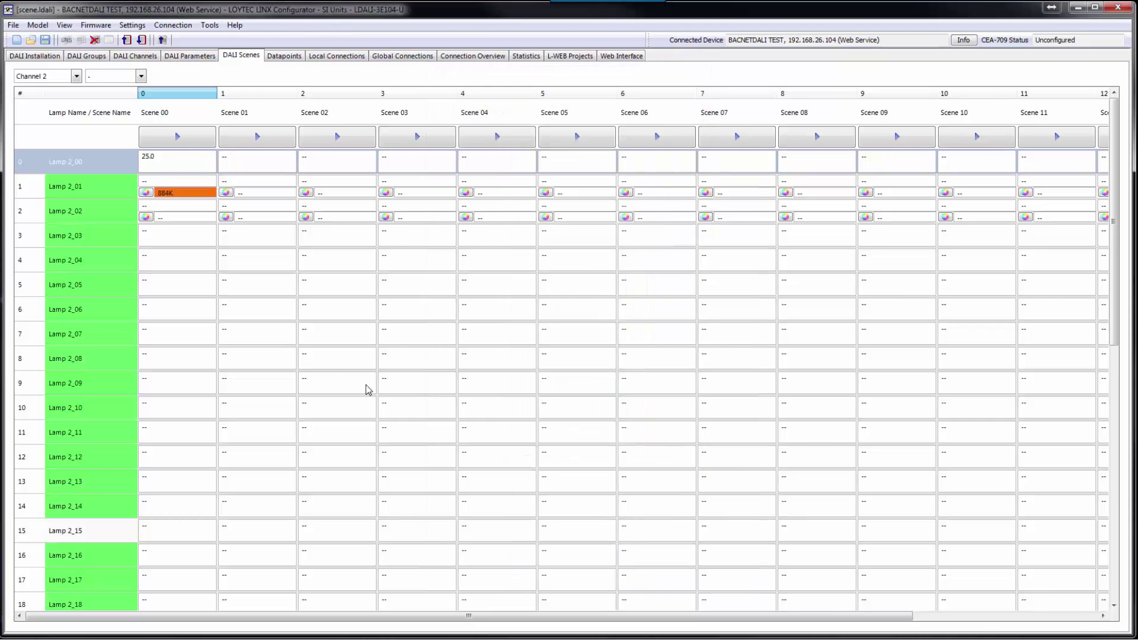
pyautogui.click(153, 182)
pyautogui.write('100')
pyautogui.press('Return')
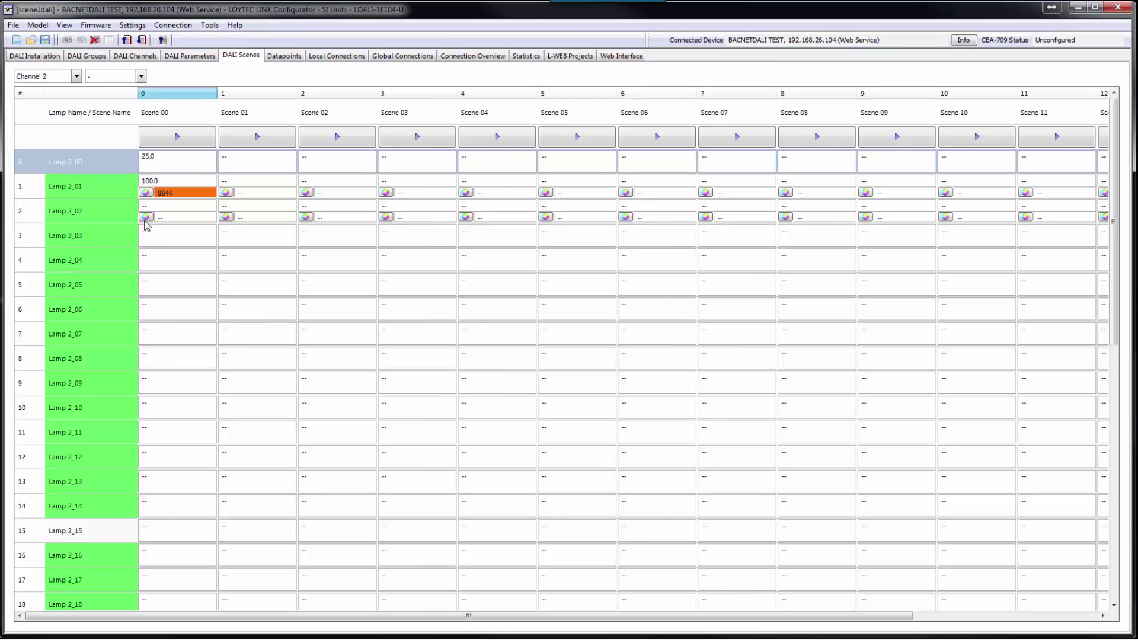